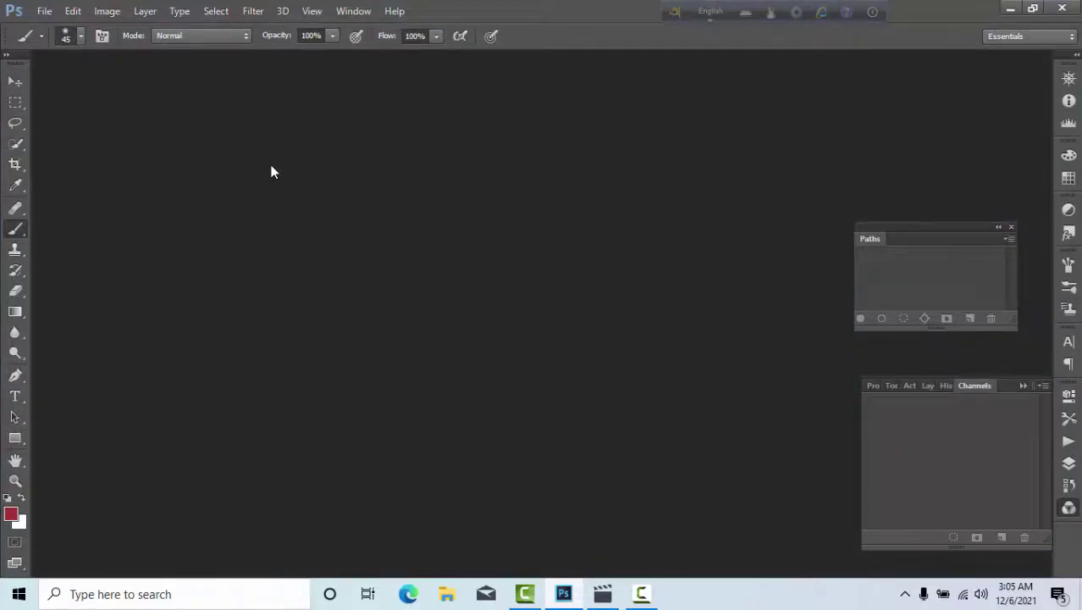
# Open the freckled portrait 02.jpg and centre its document window in the workspace
pyautogui.doubleClick(270, 172)
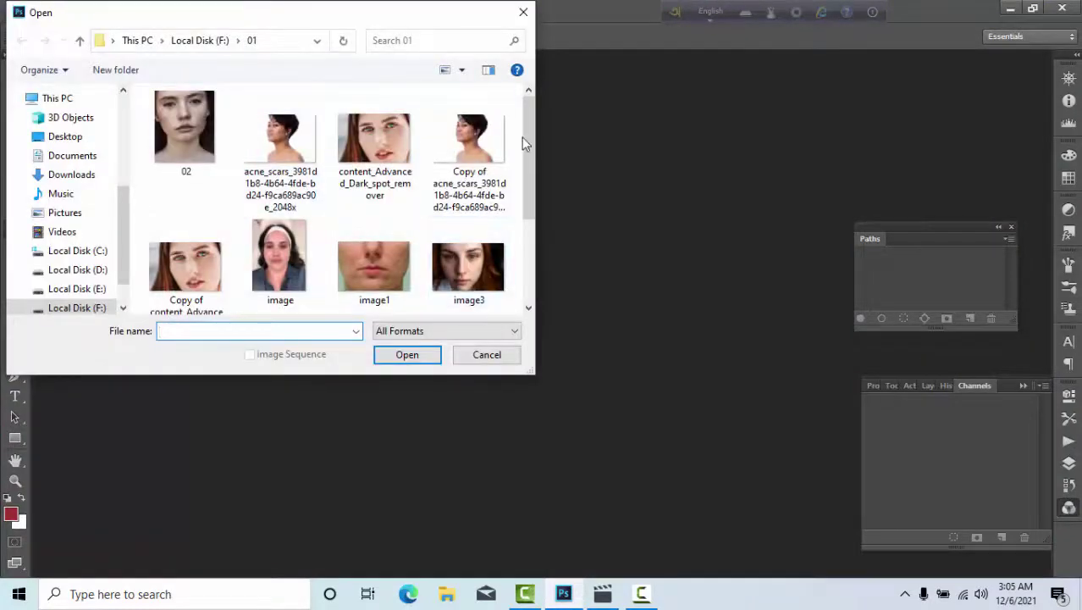
pyautogui.moveTo(522, 130)
pyautogui.mouseDown()
pyautogui.moveTo(524, 199)
pyautogui.moveTo(526, 129)
pyautogui.mouseUp()
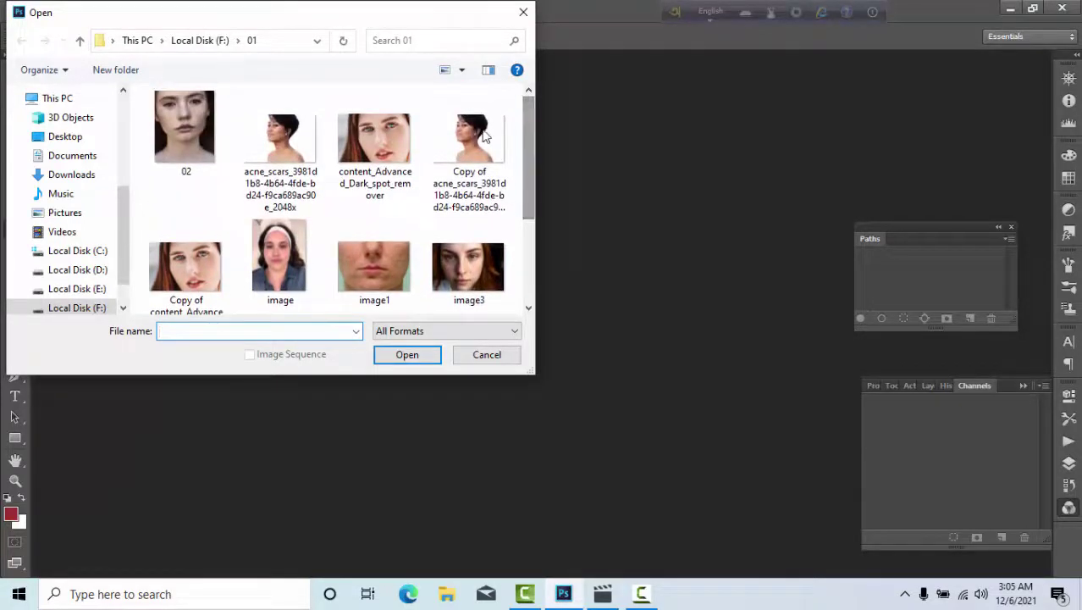
pyautogui.doubleClick(177, 143)
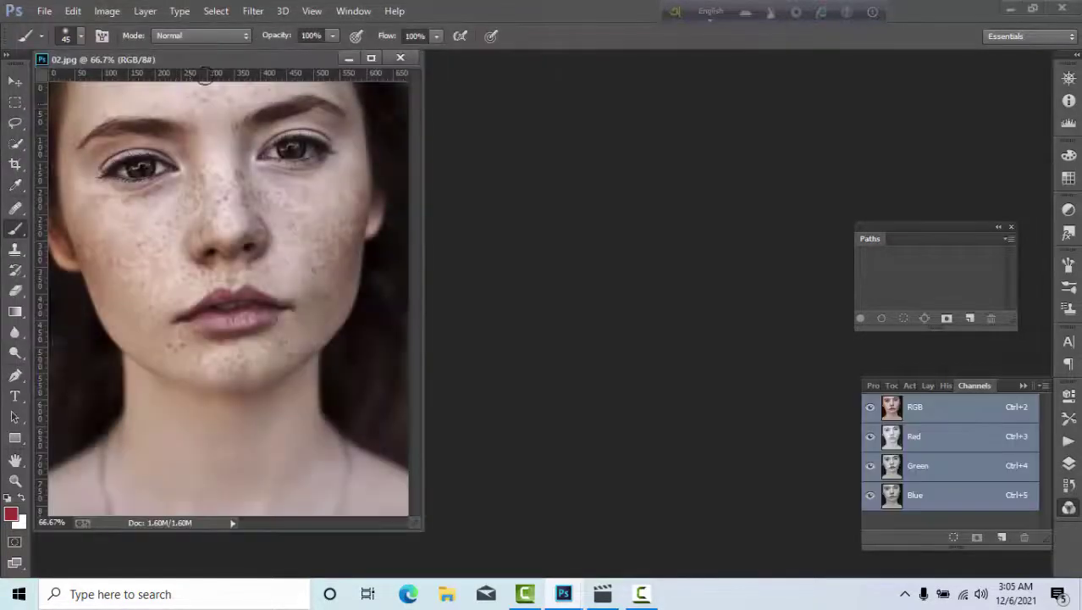
pyautogui.moveTo(237, 60)
pyautogui.mouseDown()
pyautogui.moveTo(487, 71)
pyautogui.moveTo(474, 73)
pyautogui.mouseUp()
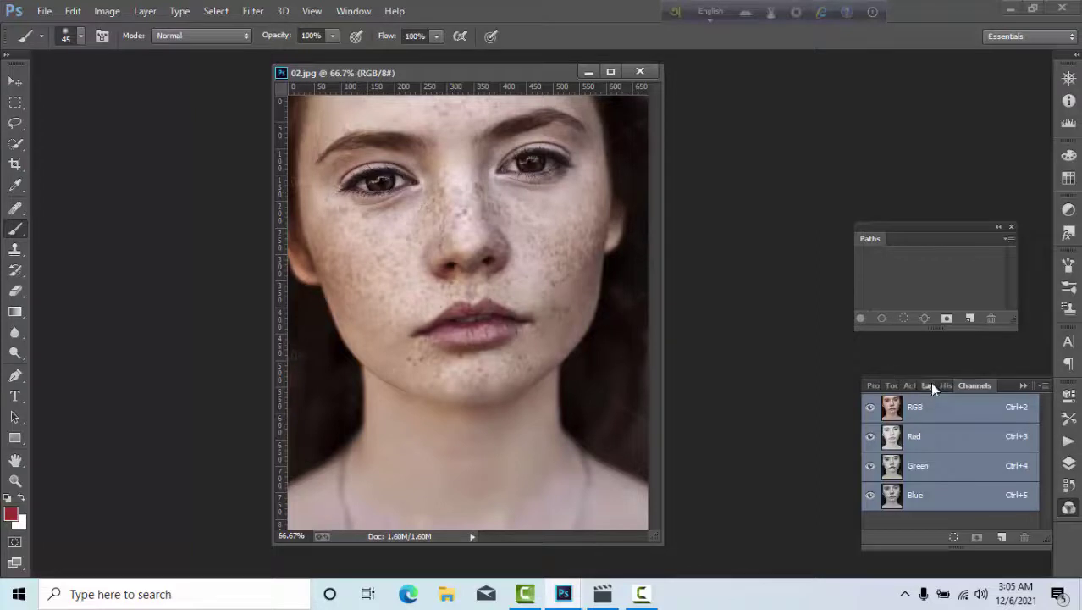
# Create a Background copy layer and display only the Blue channel in grayscale
pyautogui.click(930, 385)
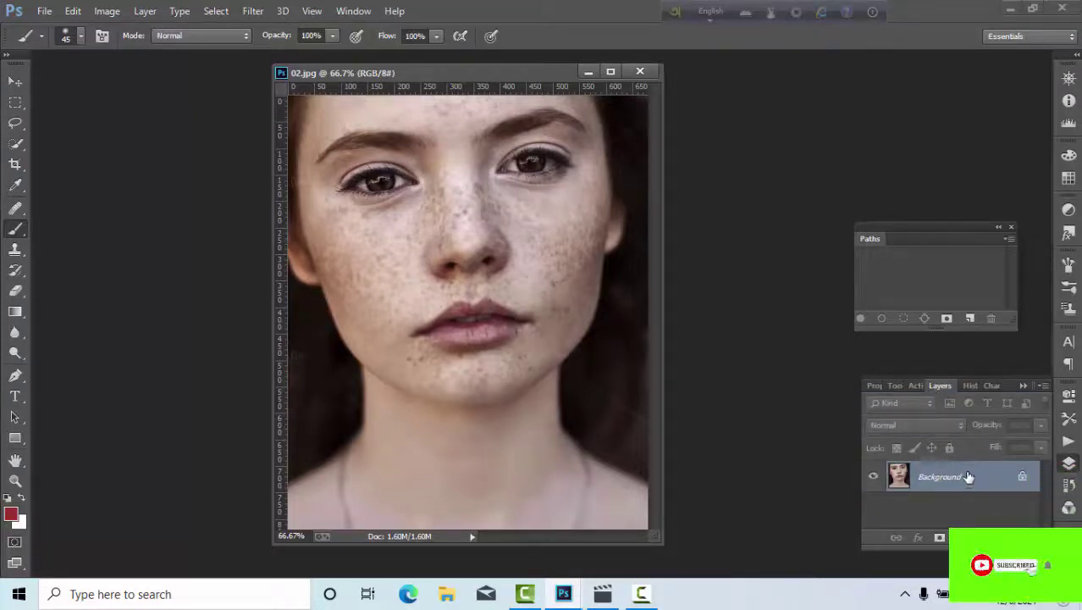
pyautogui.moveTo(966, 479); pyautogui.dragTo(969, 537)
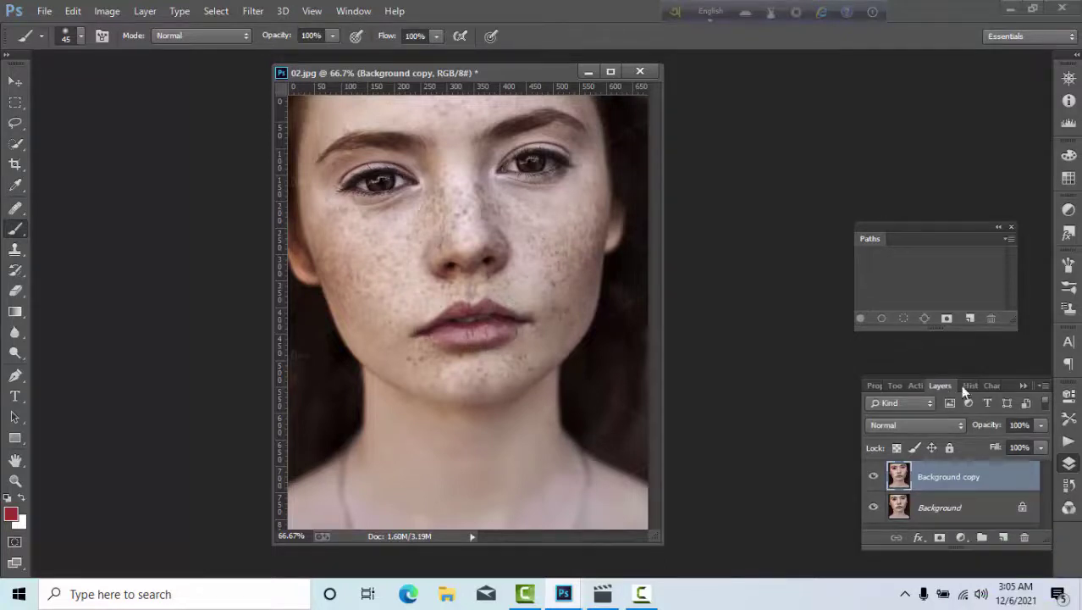
pyautogui.click(989, 385)
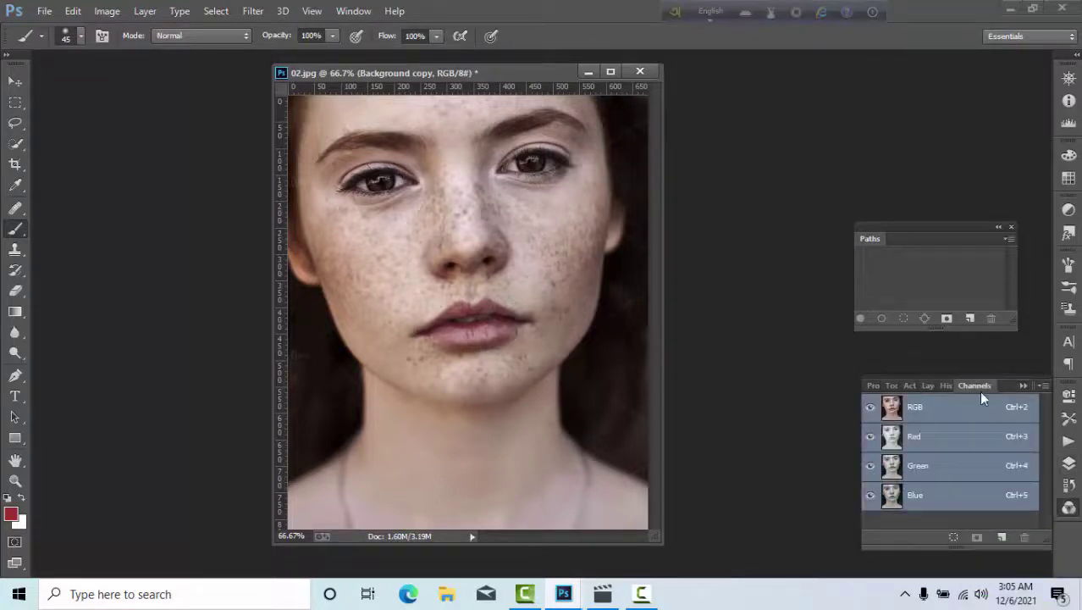
pyautogui.click(918, 497)
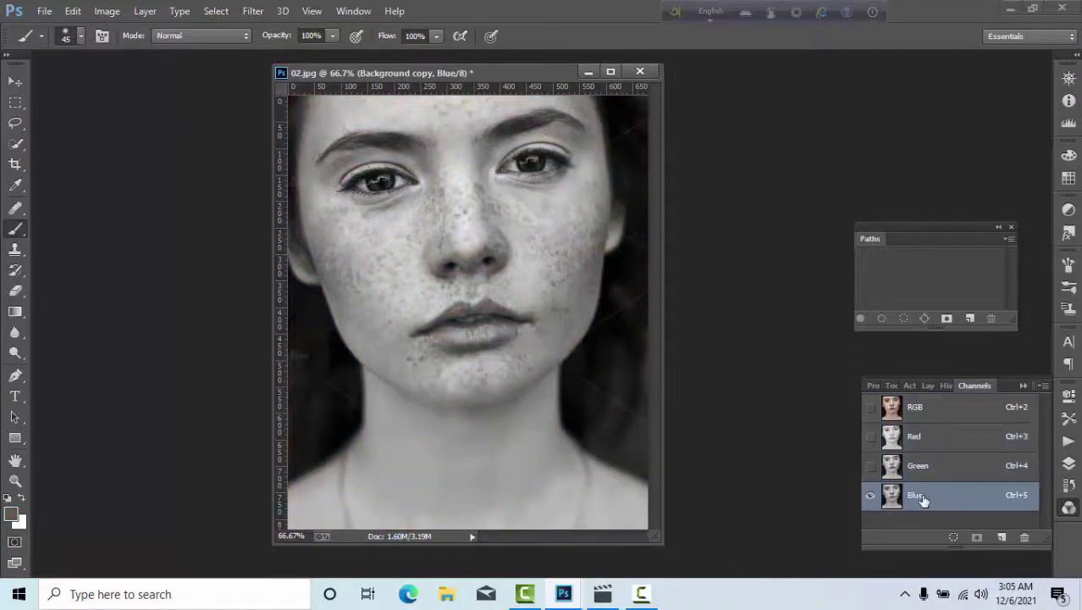
# Duplicate the Blue channel and apply a 10-pixel High Pass filter to Blue copy
pyautogui.moveTo(923, 500); pyautogui.dragTo(1002, 539)
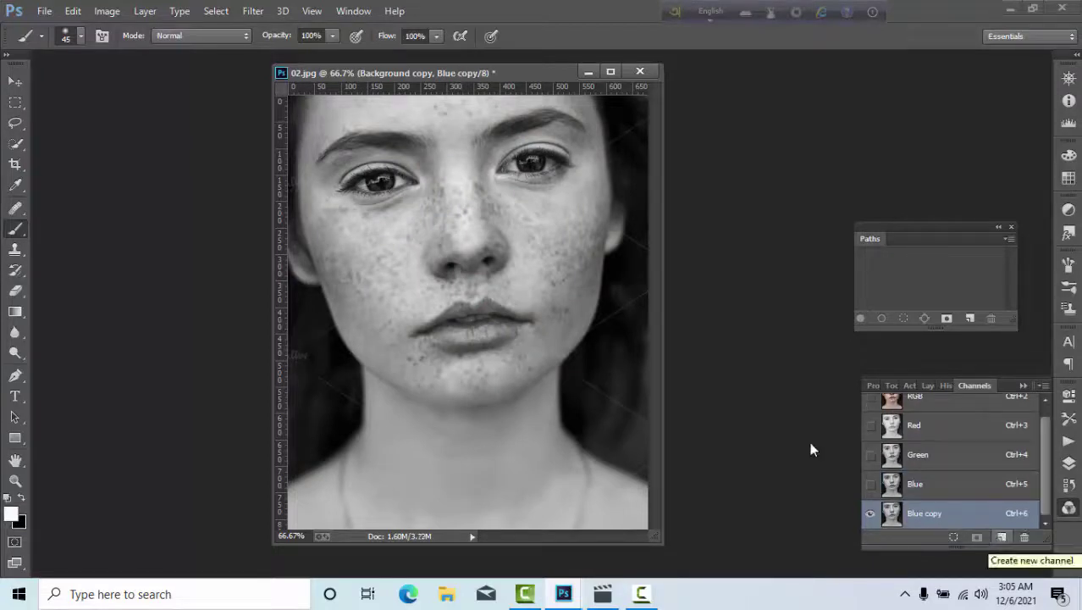
pyautogui.click(253, 11)
pyautogui.moveTo(264, 367)
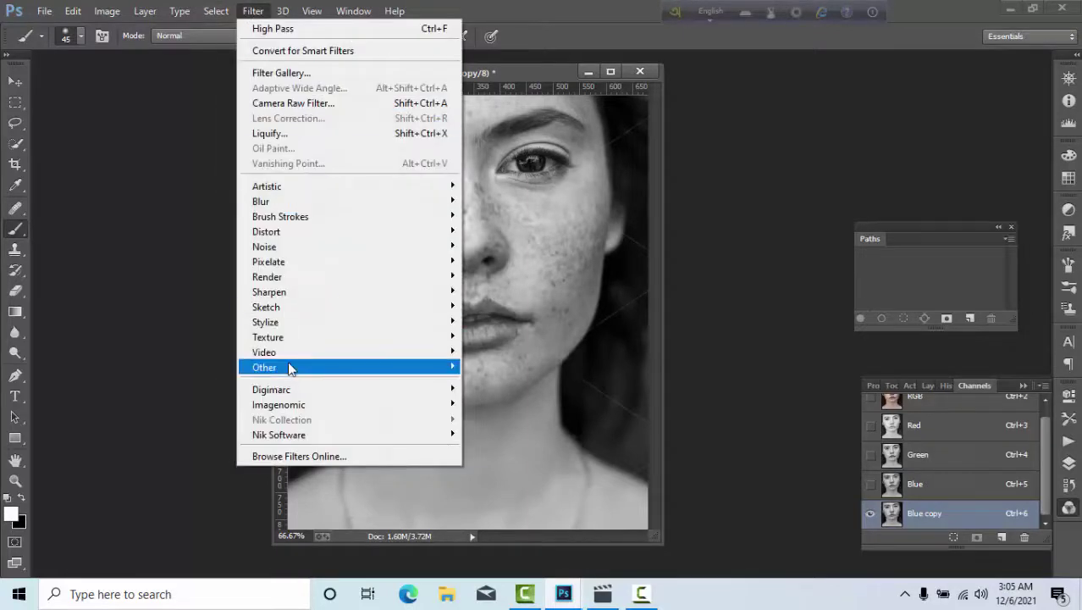
pyautogui.click(500, 382)
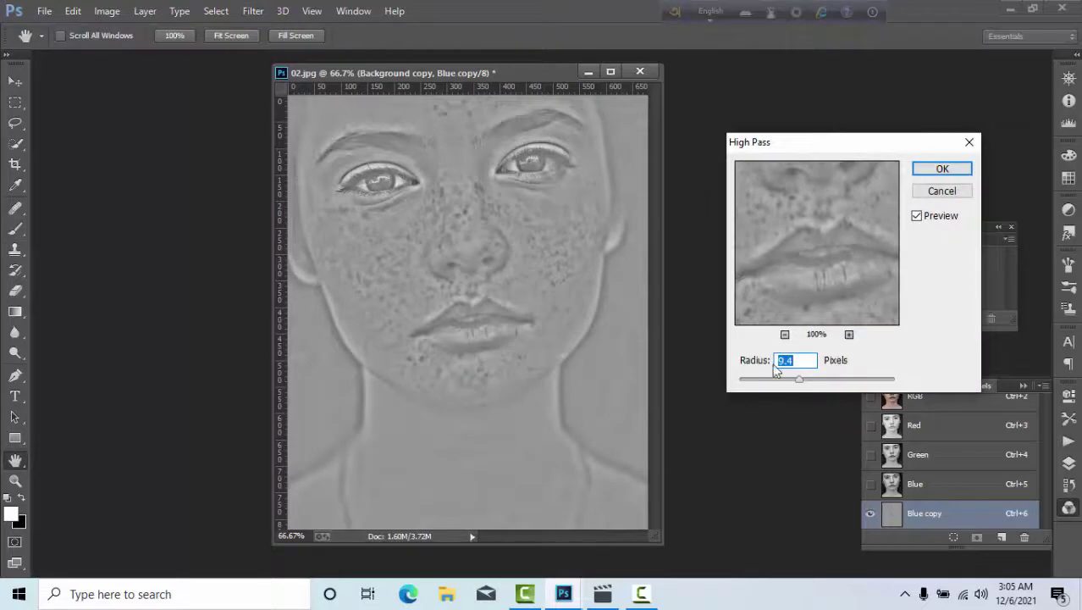
pyautogui.write('10')
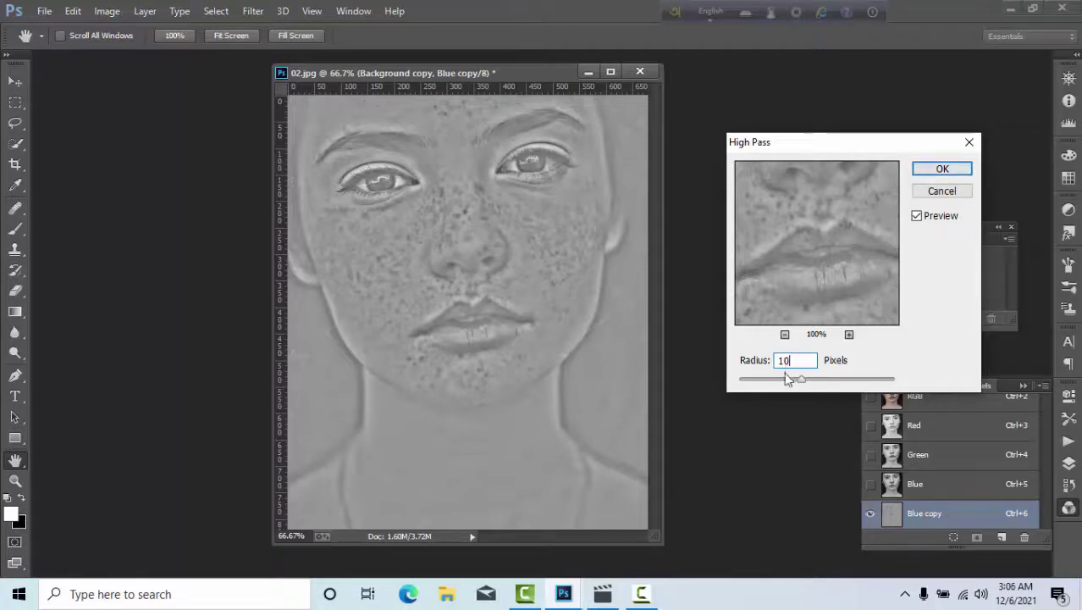
pyautogui.click(942, 170)
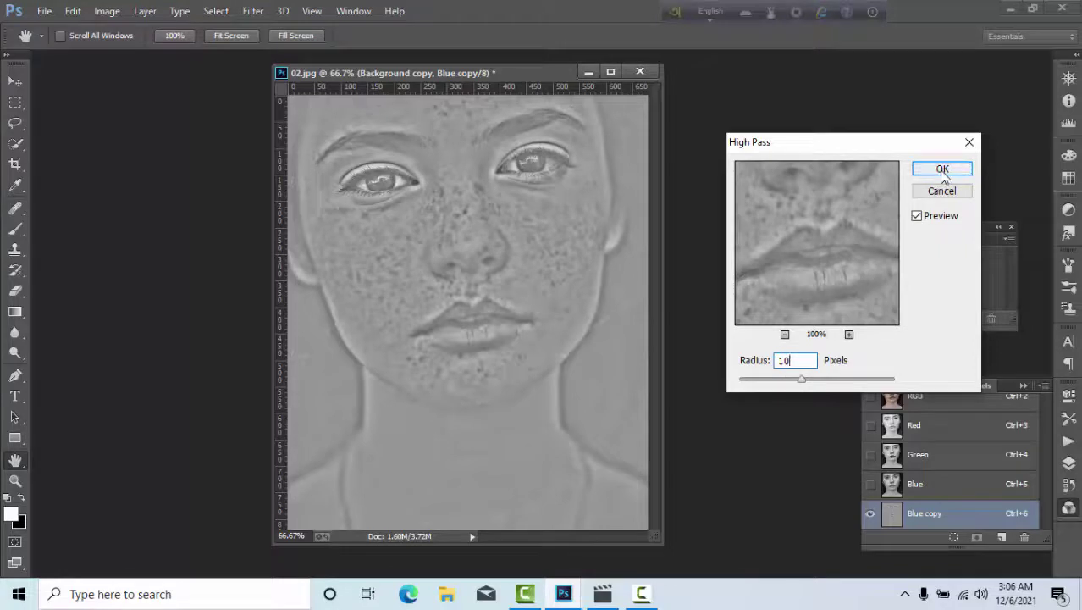
pyautogui.click(942, 170)
# Create Alpha 1 with a Hard Light, New Channel Calculations run
pyautogui.press('b')
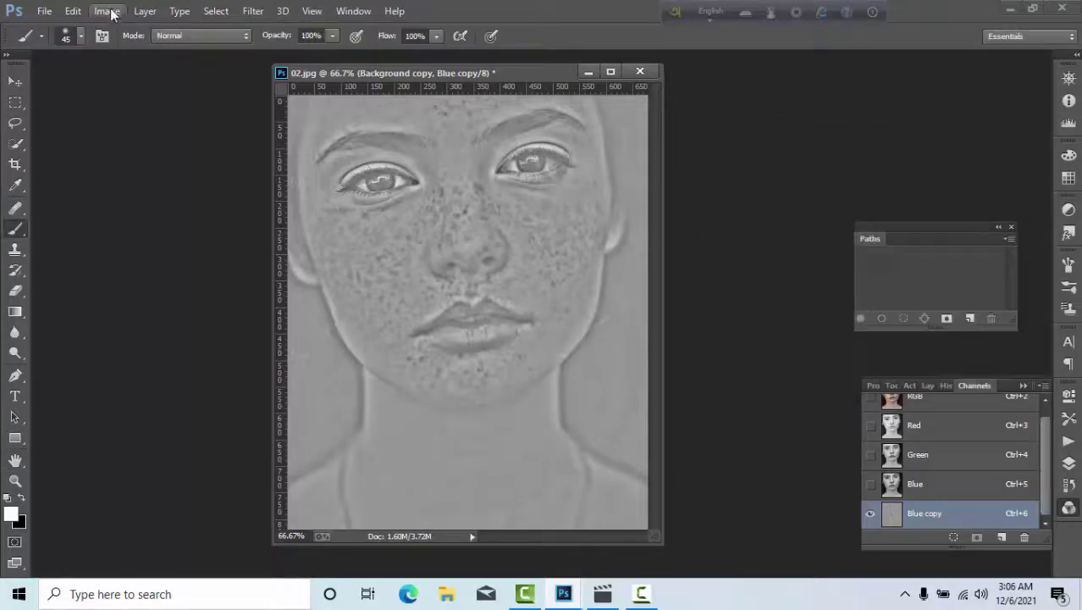
pyautogui.click(108, 12)
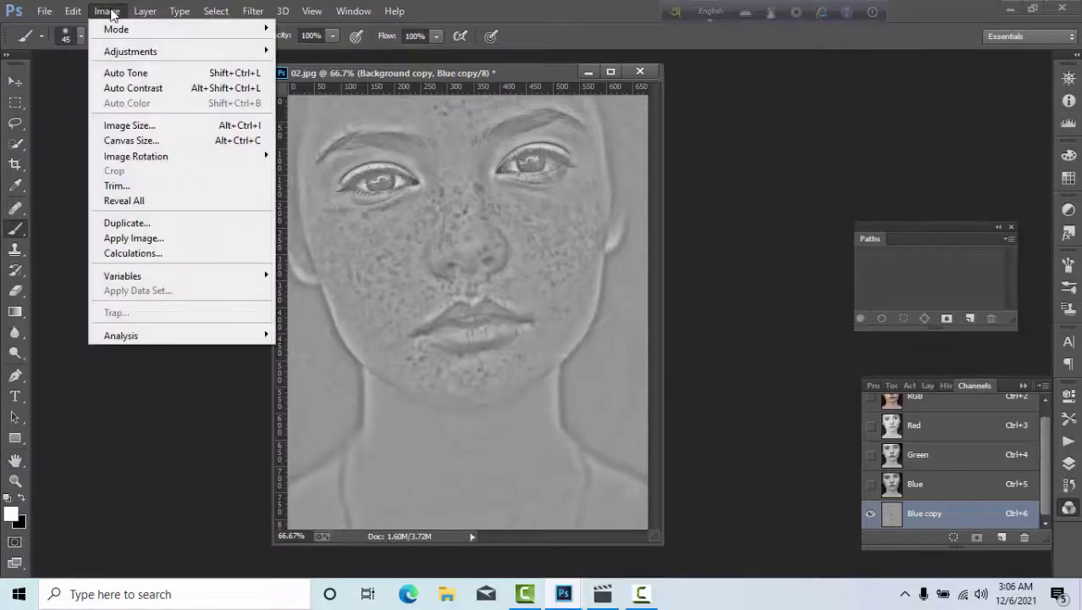
pyautogui.click(132, 254)
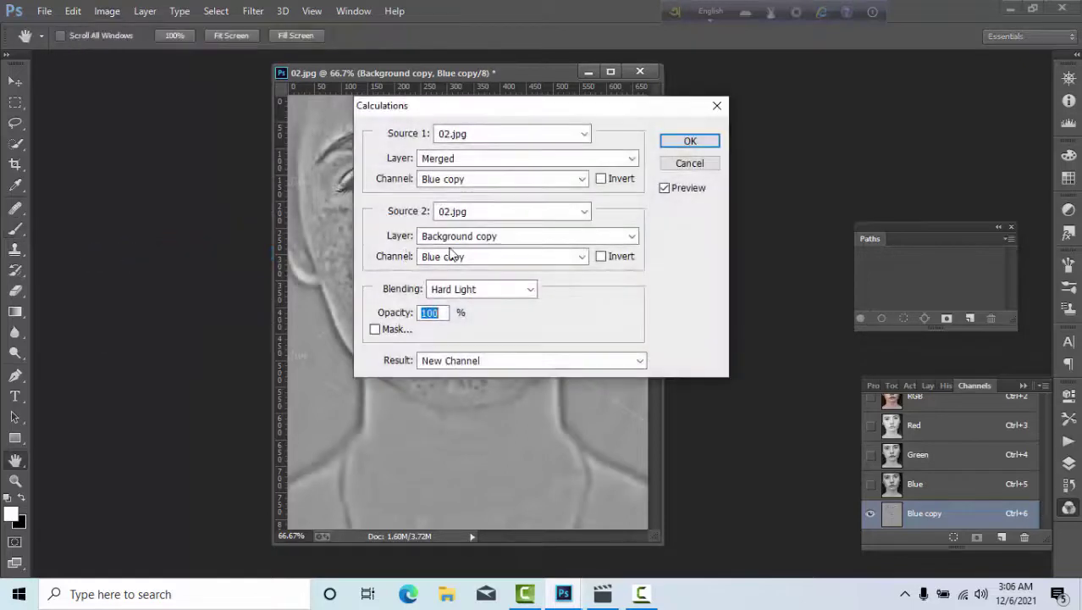
pyautogui.click(466, 290)
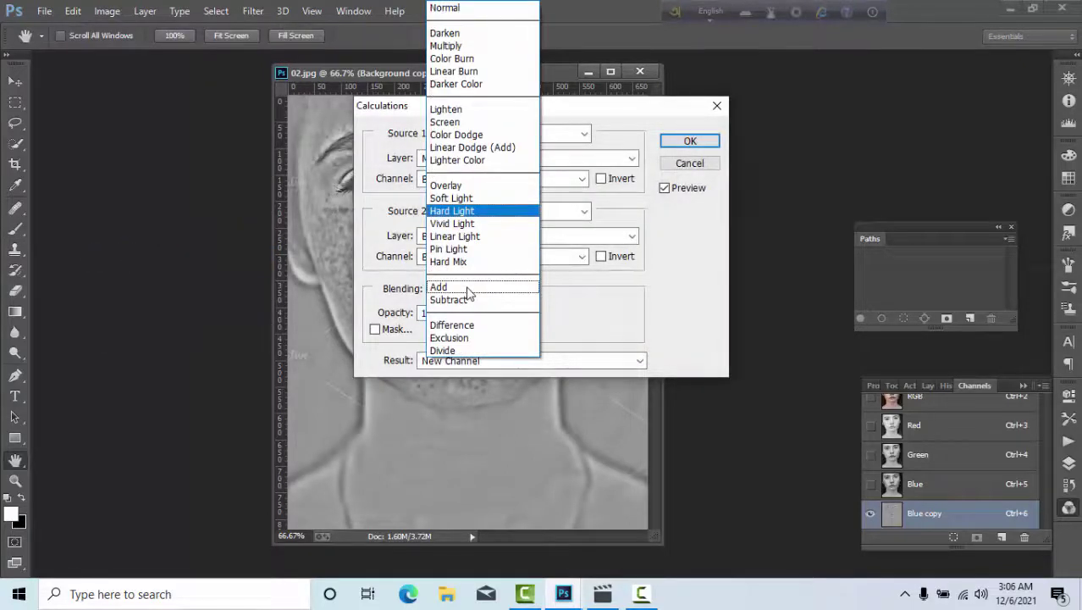
pyautogui.click(466, 211)
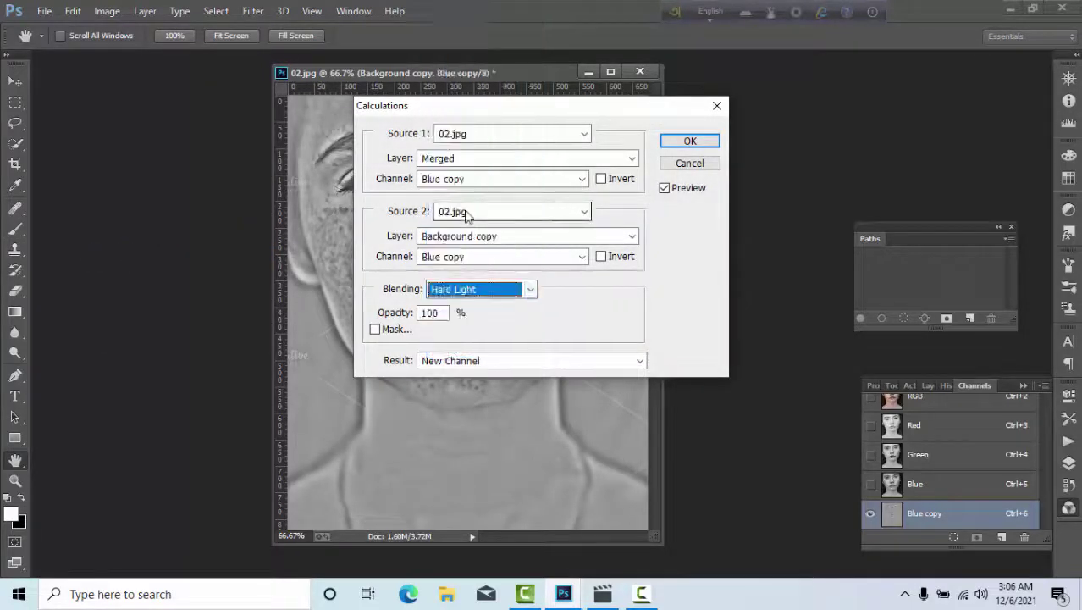
pyautogui.click(688, 141)
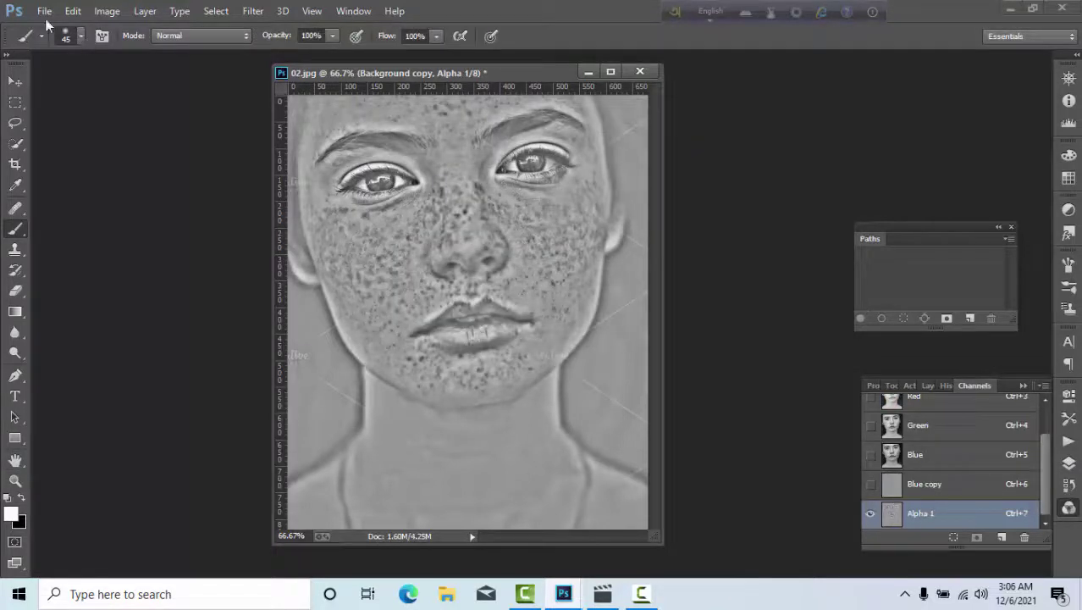
# Repeat the Hard Light Calculations twice to create Alpha 2 and Alpha 3
pyautogui.click(106, 12)
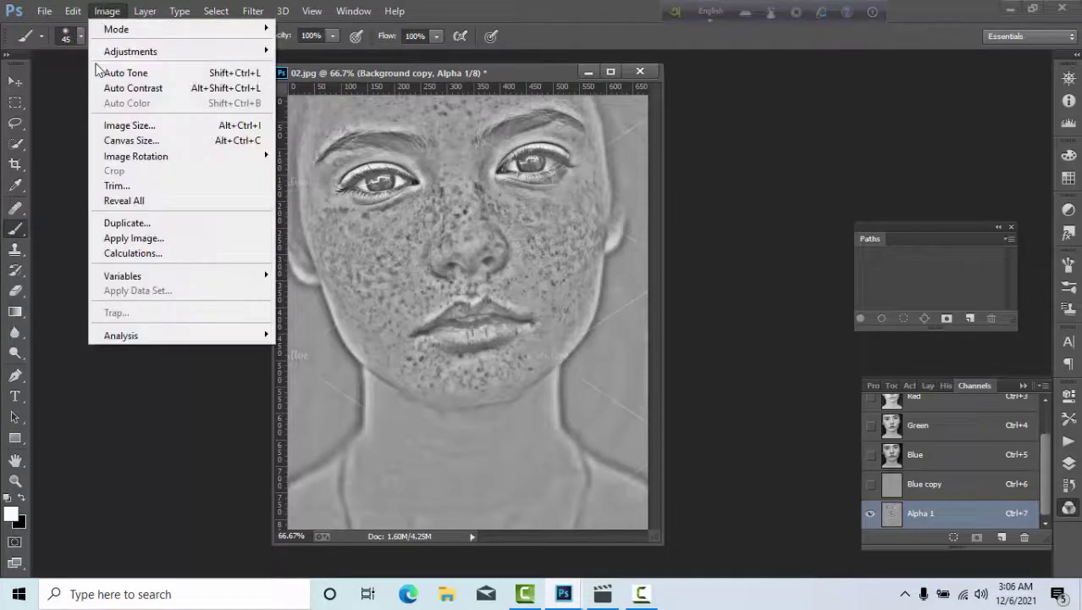
pyautogui.click(124, 253)
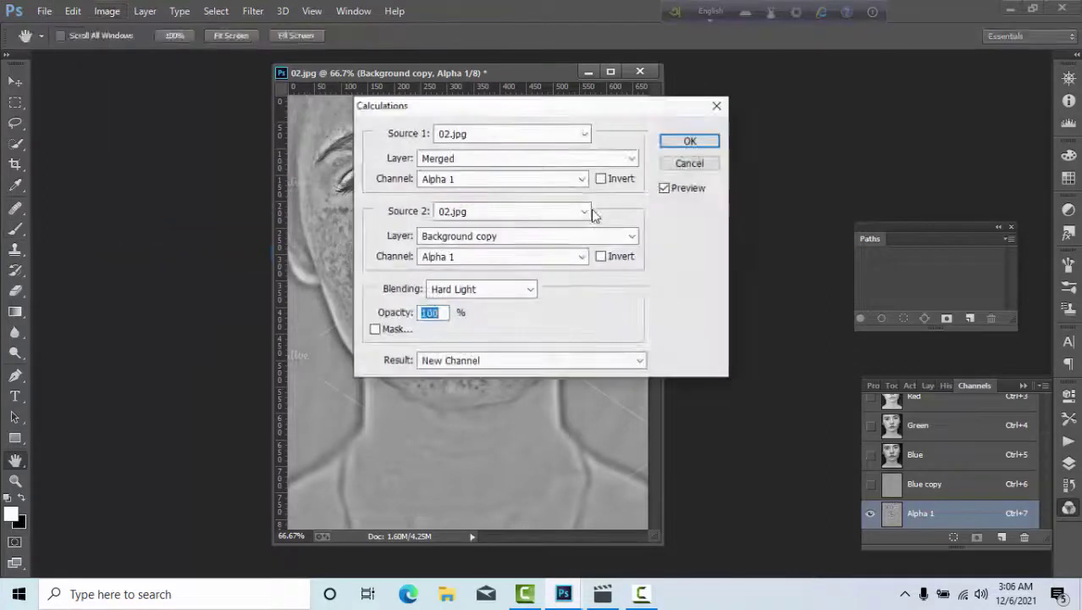
pyautogui.click(690, 145)
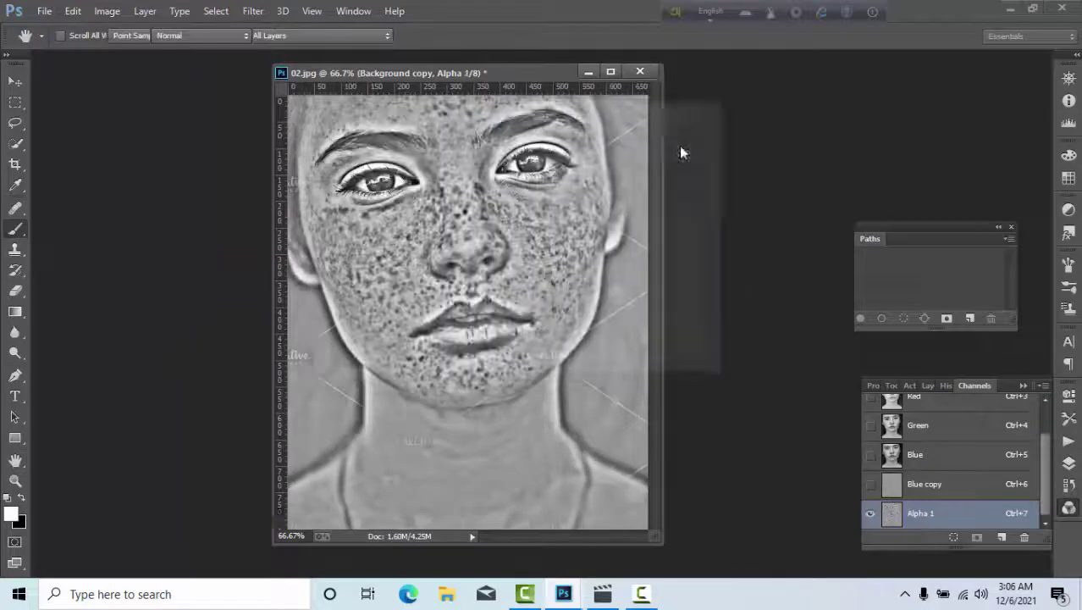
pyautogui.click(105, 11)
pyautogui.click(123, 254)
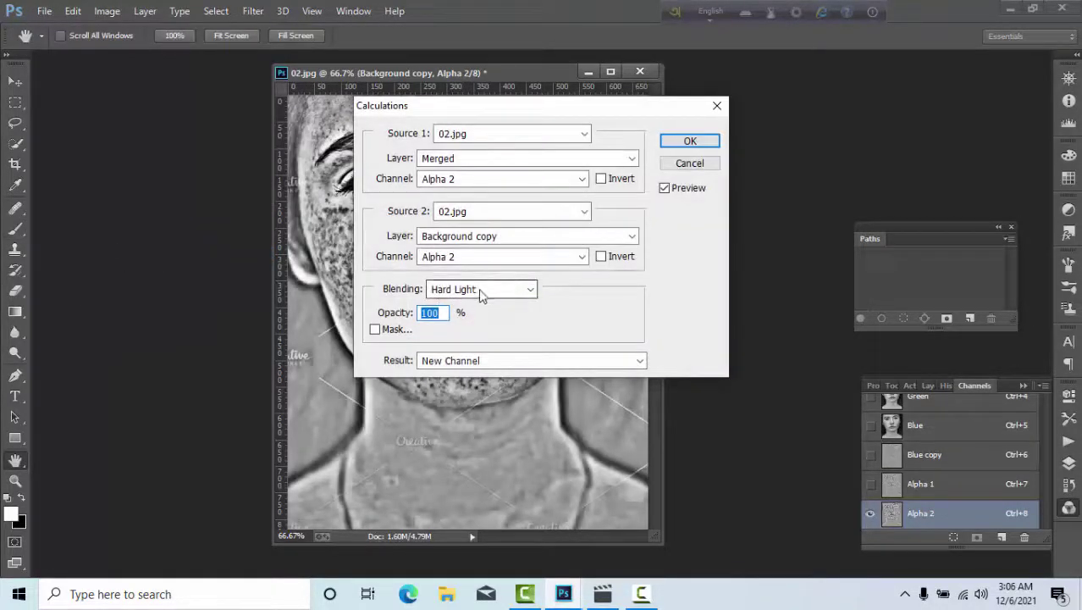
pyautogui.click(690, 140)
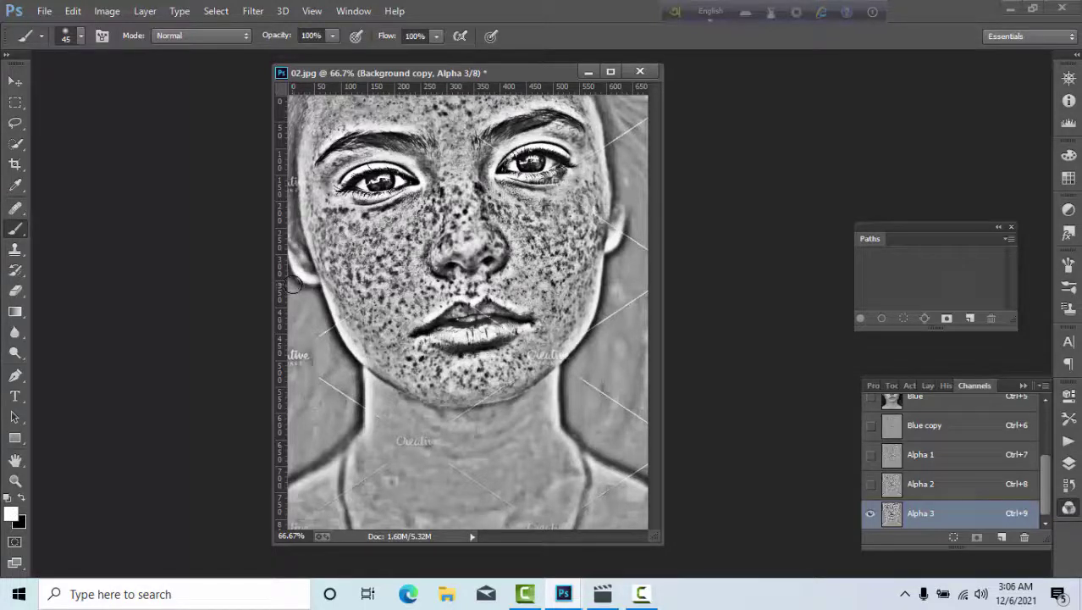
# Paint Alpha 3's edges white with an 80-pixel brush and load it as a selection
pyautogui.press(']')
pyautogui.press(']')
pyautogui.press(']')
pyautogui.moveTo(311, 300)
pyautogui.mouseDown()
pyautogui.moveTo(348, 394)
pyautogui.moveTo(320, 453)
pyautogui.moveTo(292, 355)
pyautogui.moveTo(303, 343)
pyautogui.moveTo(304, 367)
pyautogui.moveTo(347, 410)
pyautogui.moveTo(326, 514)
pyautogui.moveTo(631, 510)
pyautogui.moveTo(386, 517)
pyautogui.moveTo(606, 384)
pyautogui.moveTo(584, 384)
pyautogui.moveTo(635, 422)
pyautogui.moveTo(612, 331)
pyautogui.moveTo(621, 254)
pyautogui.moveTo(608, 336)
pyautogui.moveTo(611, 317)
pyautogui.moveTo(637, 317)
pyautogui.moveTo(640, 355)
pyautogui.moveTo(635, 102)
pyautogui.moveTo(618, 102)
pyautogui.moveTo(633, 198)
pyautogui.moveTo(621, 246)
pyautogui.moveTo(626, 164)
pyautogui.moveTo(604, 97)
pyautogui.moveTo(620, 294)
pyautogui.mouseUp()
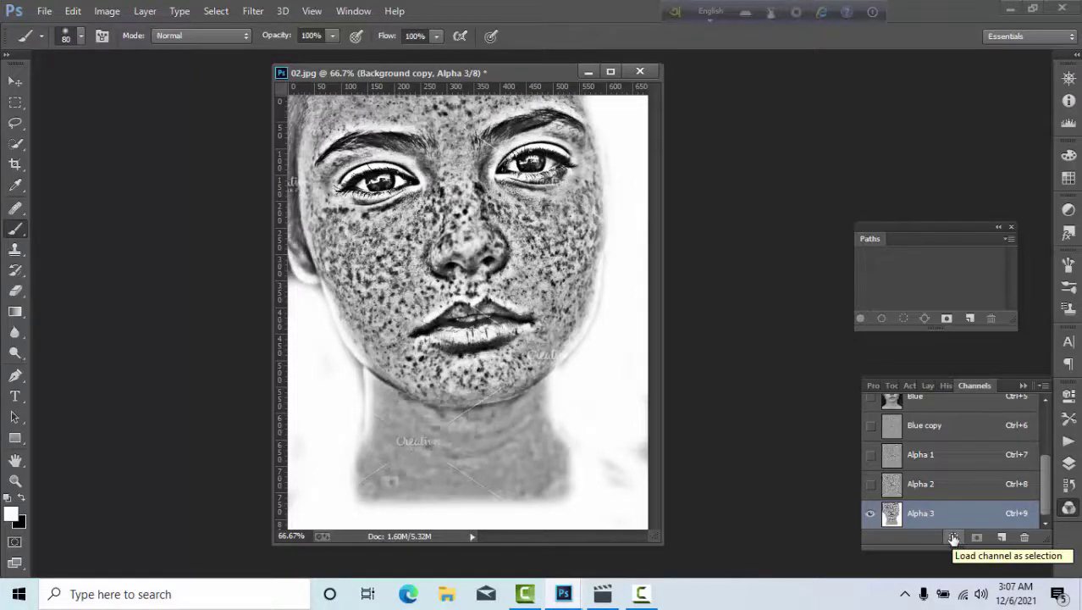
pyautogui.click(954, 538)
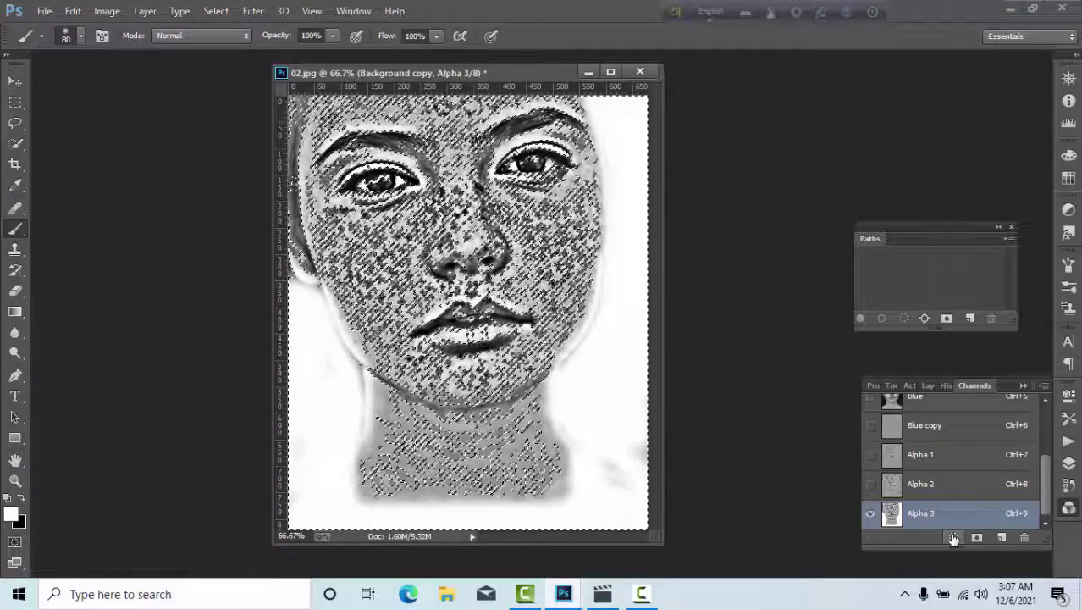
# Return to the RGB composite view and invert the Alpha 3 selection
pyautogui.scroll(3, 926, 472)
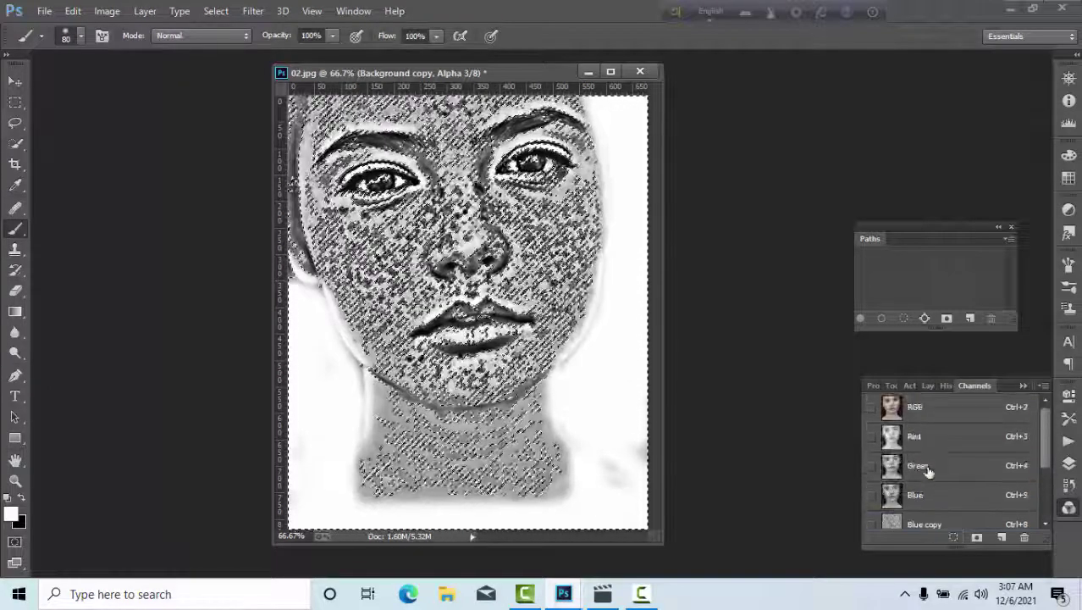
pyautogui.click(891, 408)
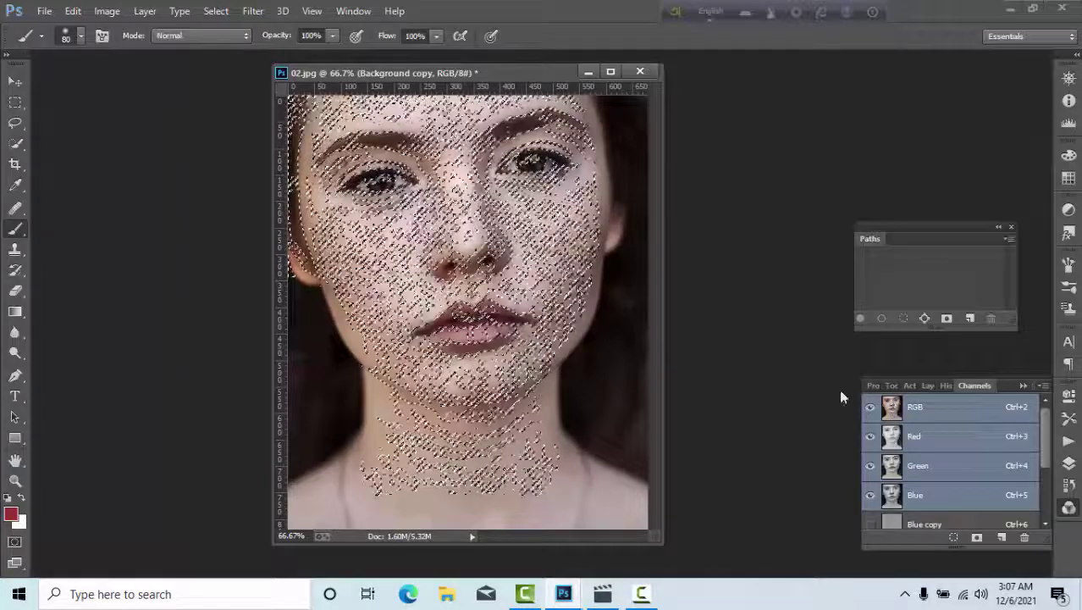
pyautogui.hotkey('ctrl', 'shift', 'i')
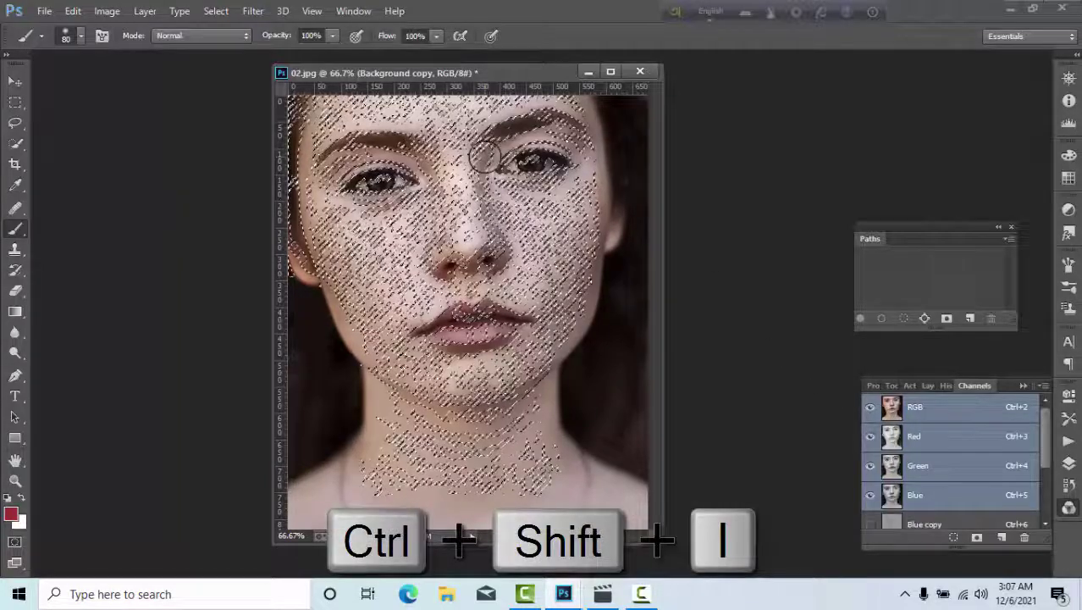
# Apply a Curves adjustment lifting input 102 to output 153 on the selected skin
pyautogui.click(107, 11)
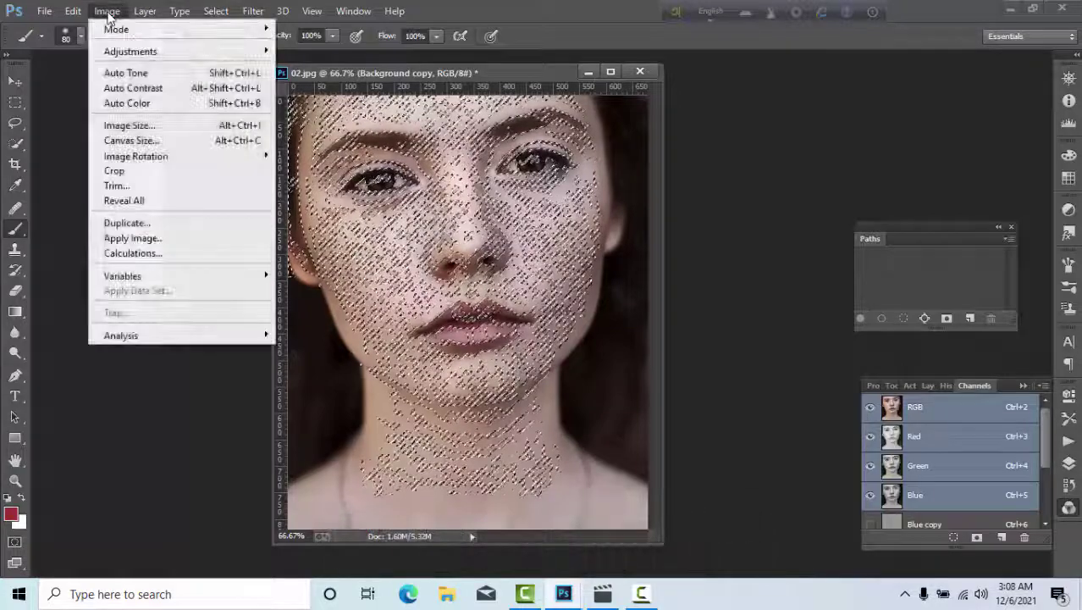
pyautogui.moveTo(130, 50)
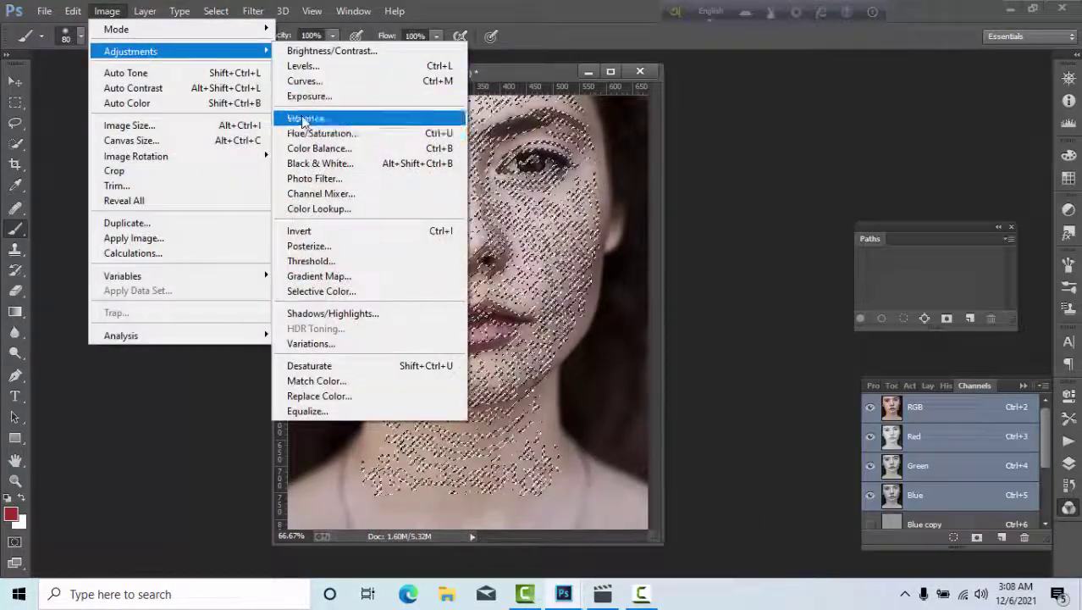
pyautogui.click(309, 81)
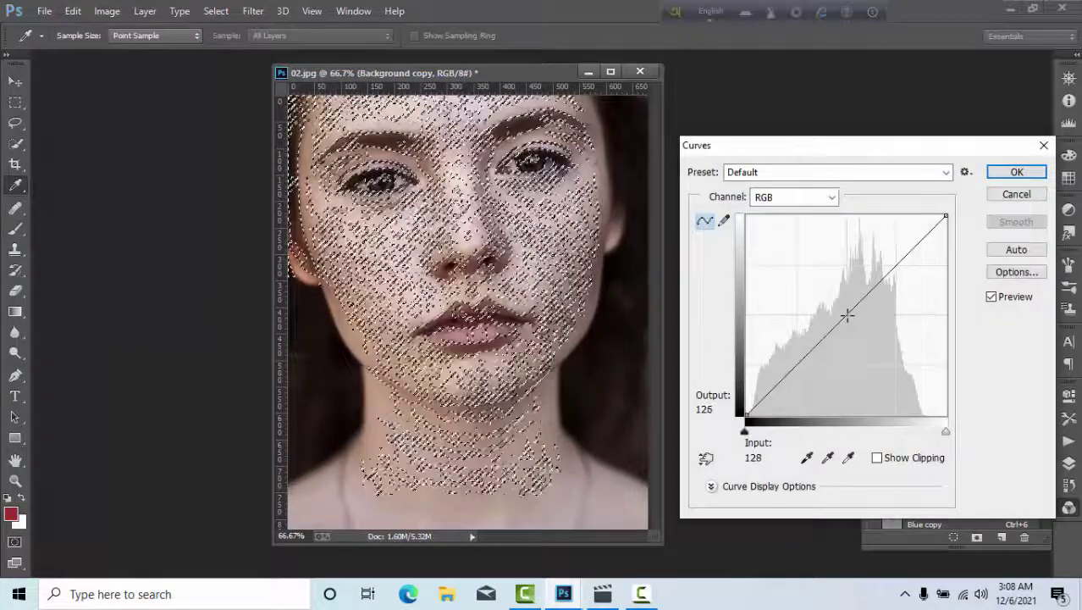
pyautogui.moveTo(844, 315); pyautogui.dragTo(826, 295)
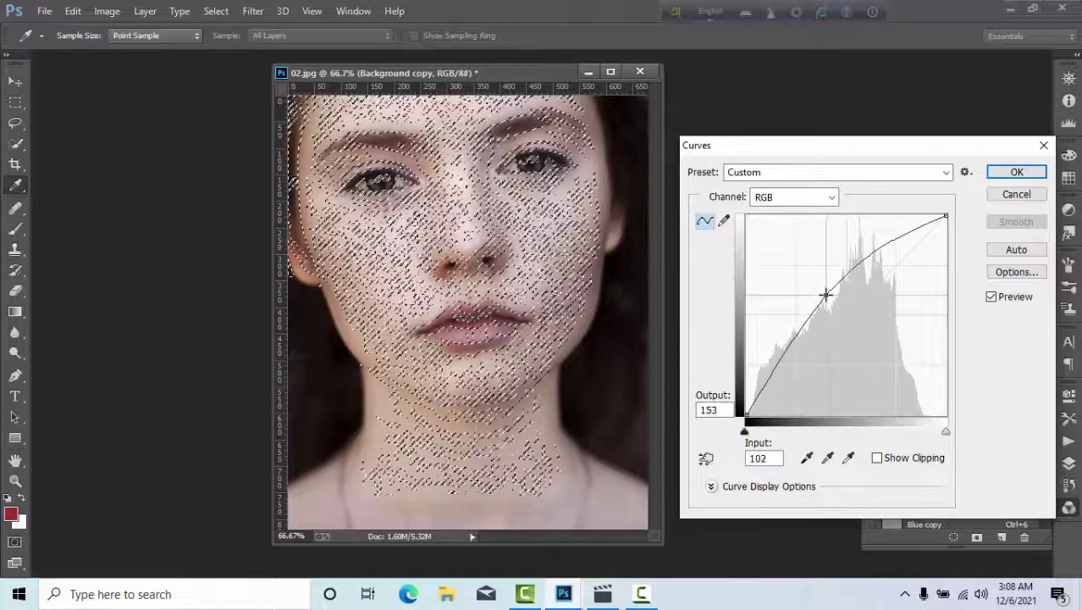
pyautogui.click(1016, 172)
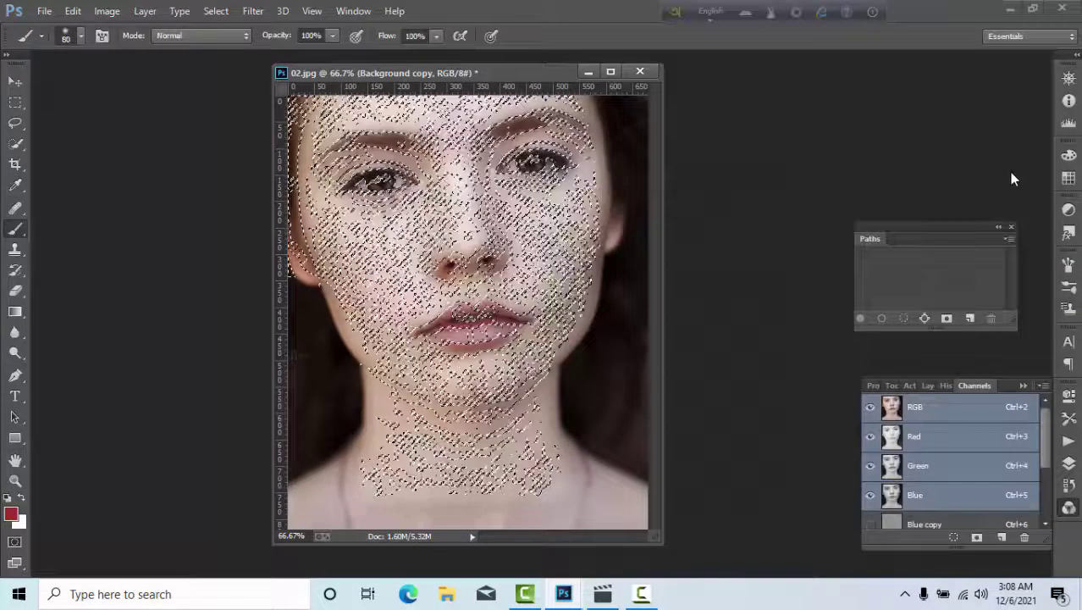
# Reset default colours, remove the selection, and zoom out to the whole portrait
pyautogui.press('d')
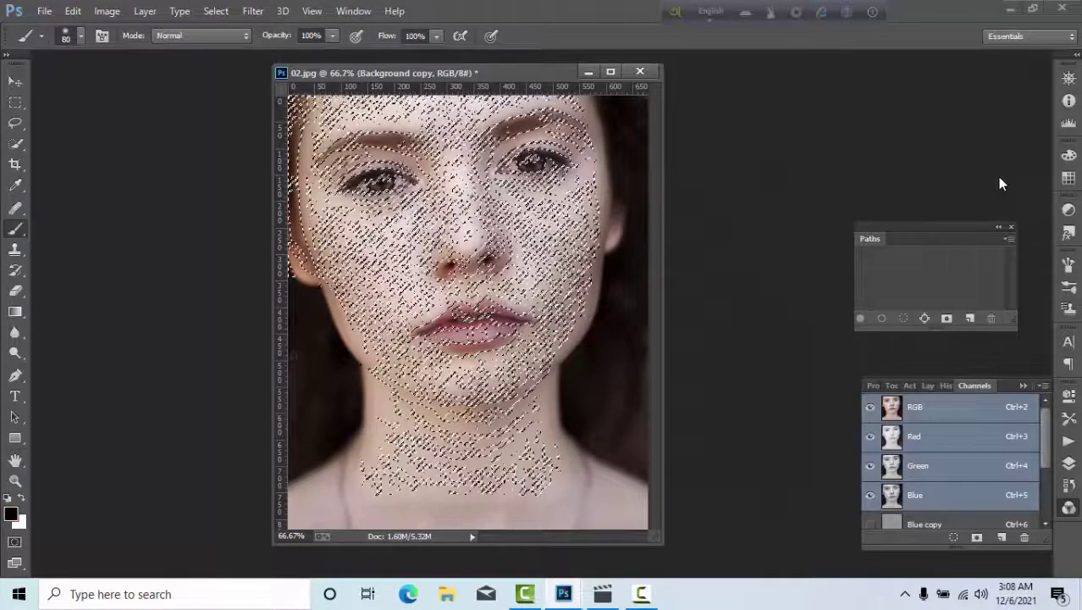
pyautogui.hotkey('ctrl', 'h')
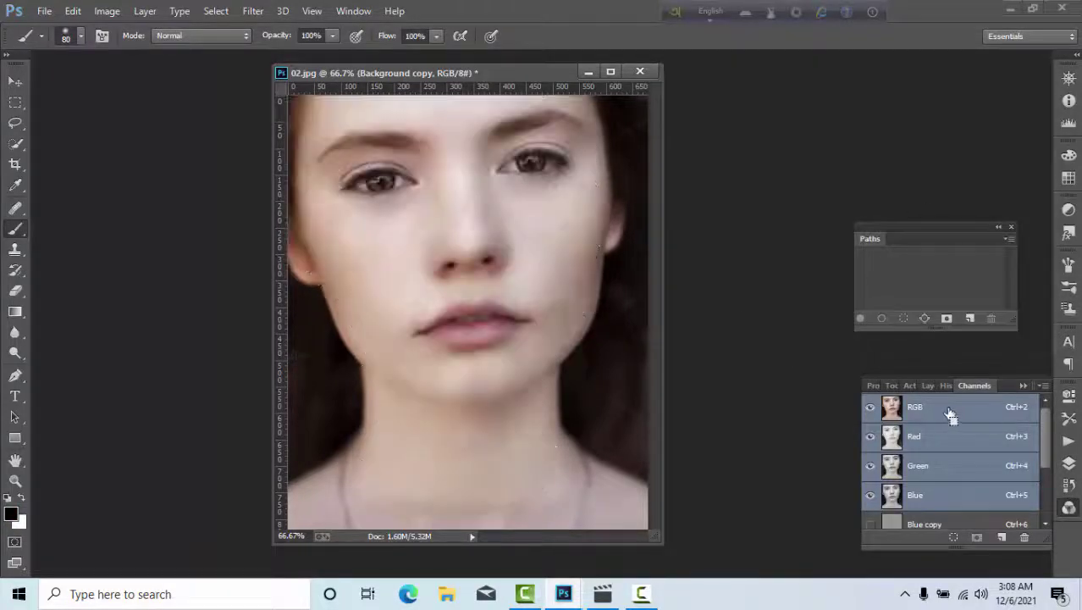
pyautogui.keyDown('alt'); pyautogui.click(559, 363); pyautogui.keyUp('alt')
pyautogui.keyDown('alt'); pyautogui.click(559, 362); pyautogui.keyUp('alt')
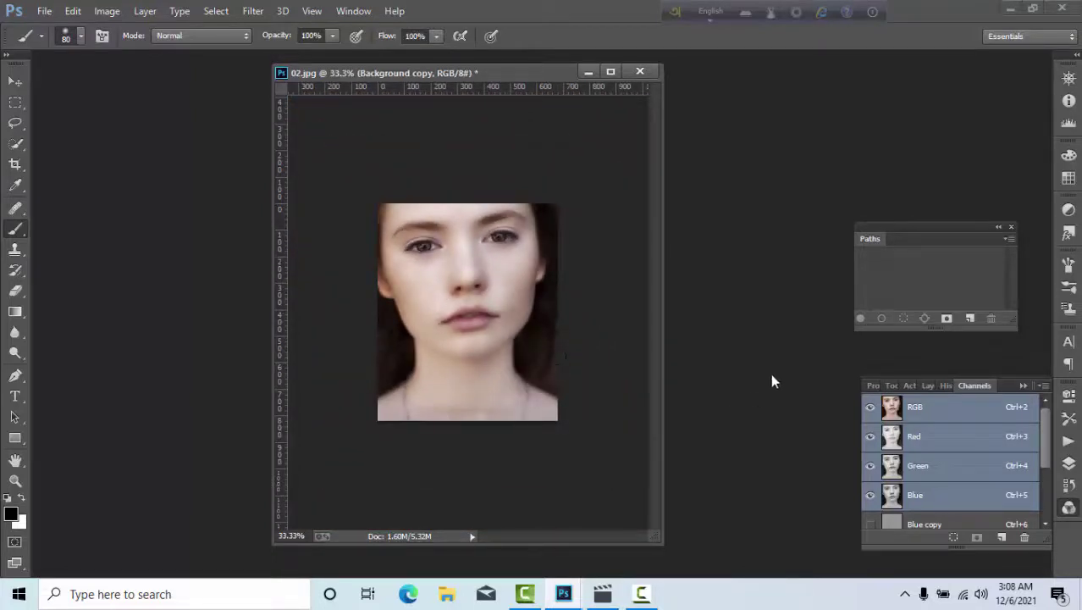
# Toggle the Background copy layer's visibility to compare smoothed and original skin at 50%
pyautogui.click(925, 385)
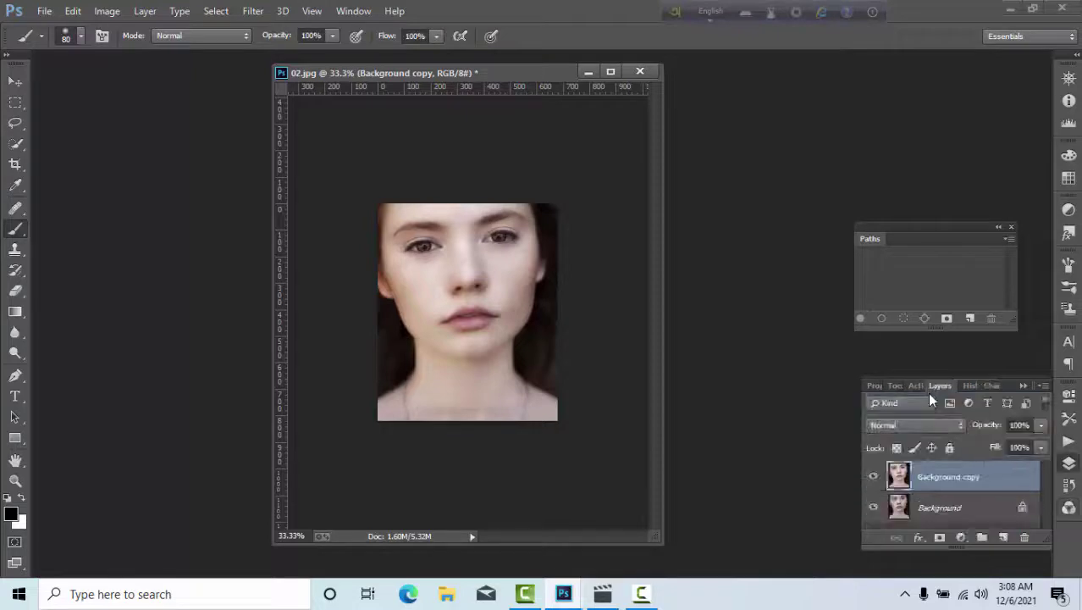
pyautogui.click(874, 478)
pyautogui.click(874, 479)
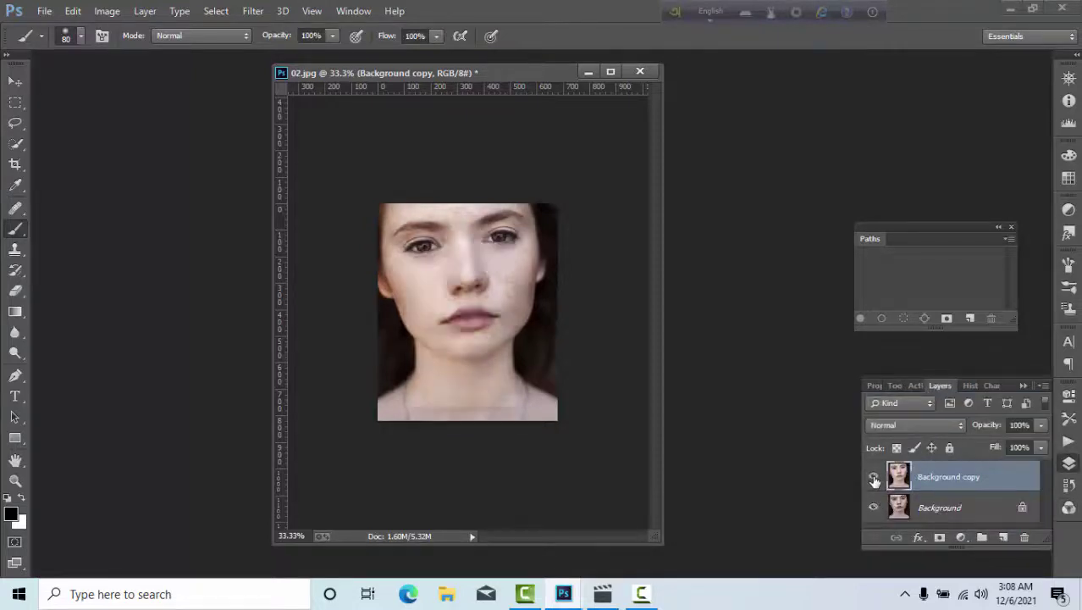
pyautogui.click(873, 479)
pyautogui.click(874, 479)
pyautogui.click(874, 478)
pyautogui.hotkey('ctrl', '+')
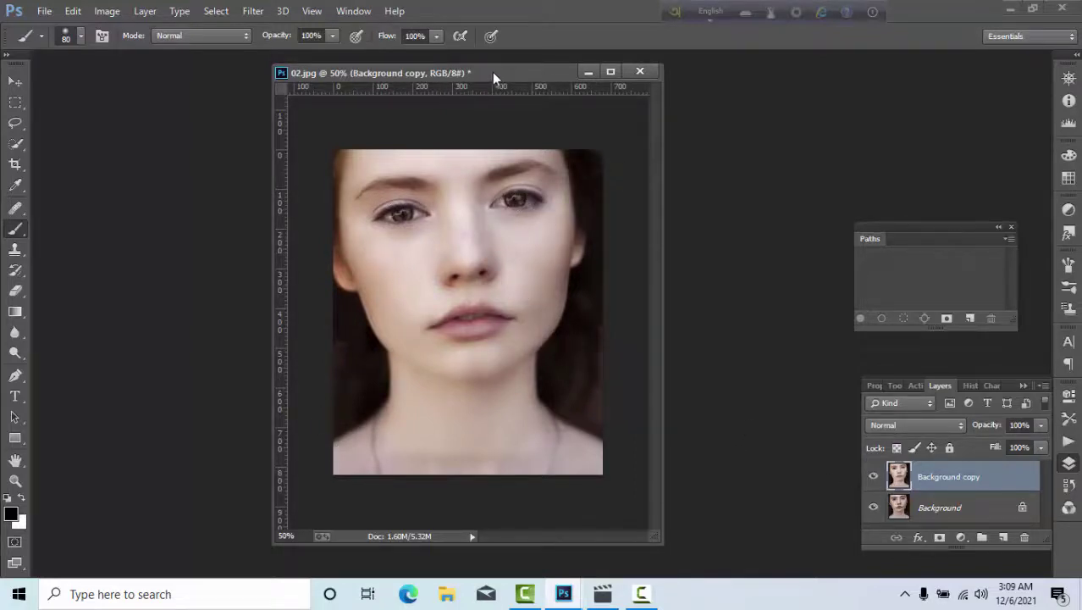
pyautogui.moveTo(492, 72)
pyautogui.mouseDown()
pyautogui.moveTo(536, 82)
pyautogui.moveTo(473, 84)
pyautogui.mouseUp()
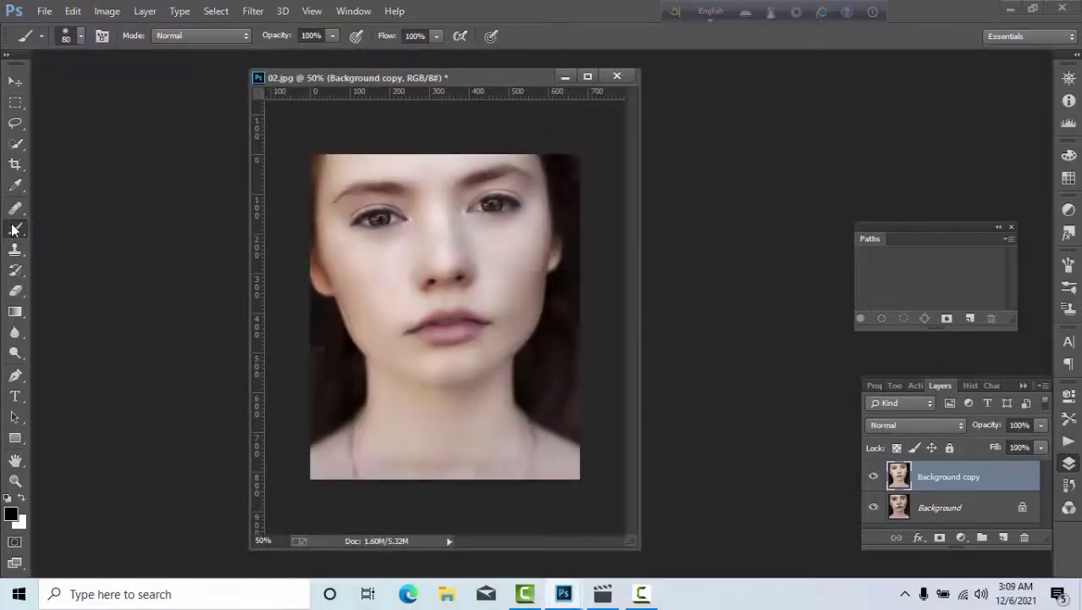
# Heal the remaining right-cheek blemishes with the 60-pixel Spot Healing Brush
pyautogui.moveTo(16, 208); pyautogui.dragTo(87, 209)
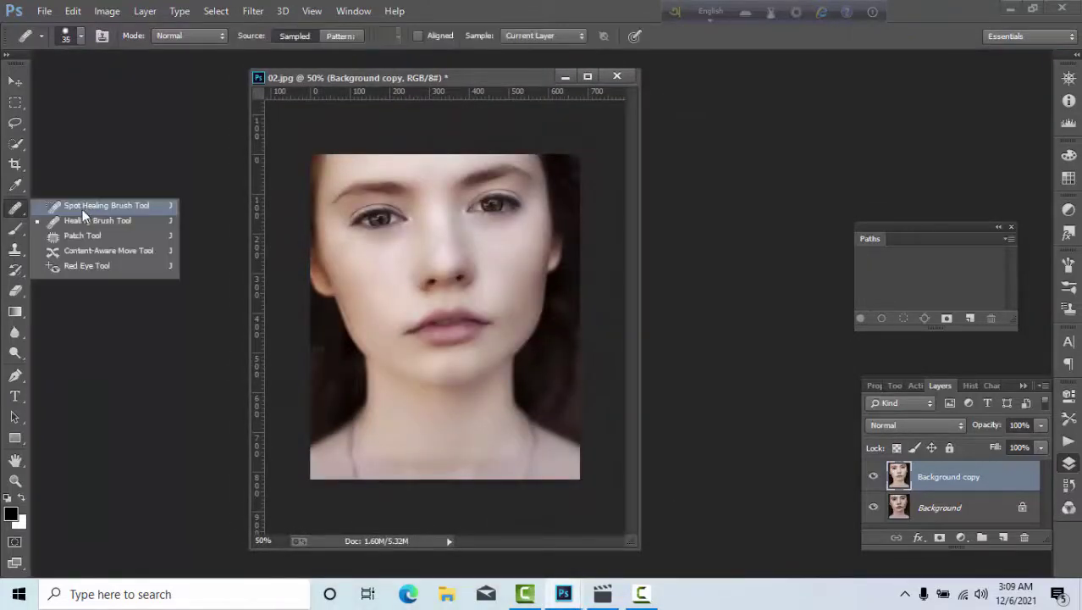
pyautogui.click(83, 209)
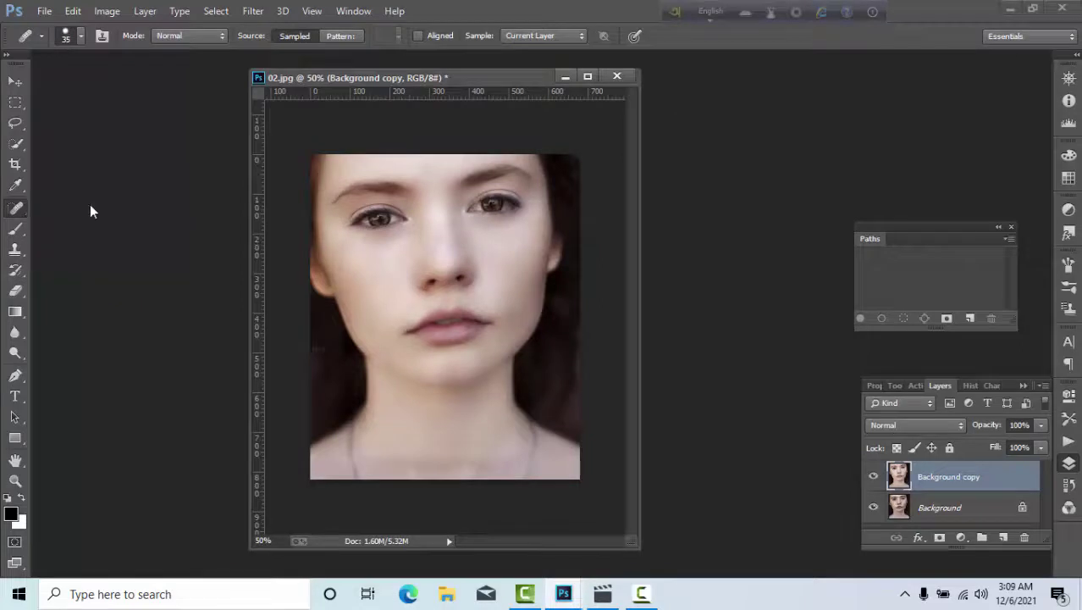
pyautogui.keyDown('alt'); pyautogui.click(490, 247); pyautogui.keyUp('alt')
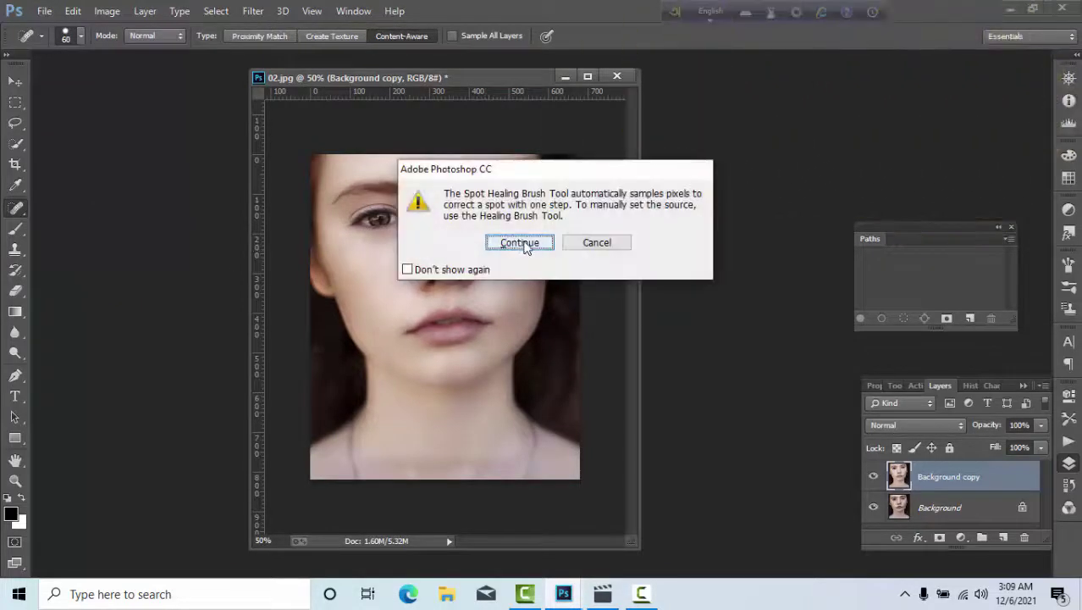
pyautogui.click(525, 245)
pyautogui.moveTo(501, 230); pyautogui.dragTo(508, 289)
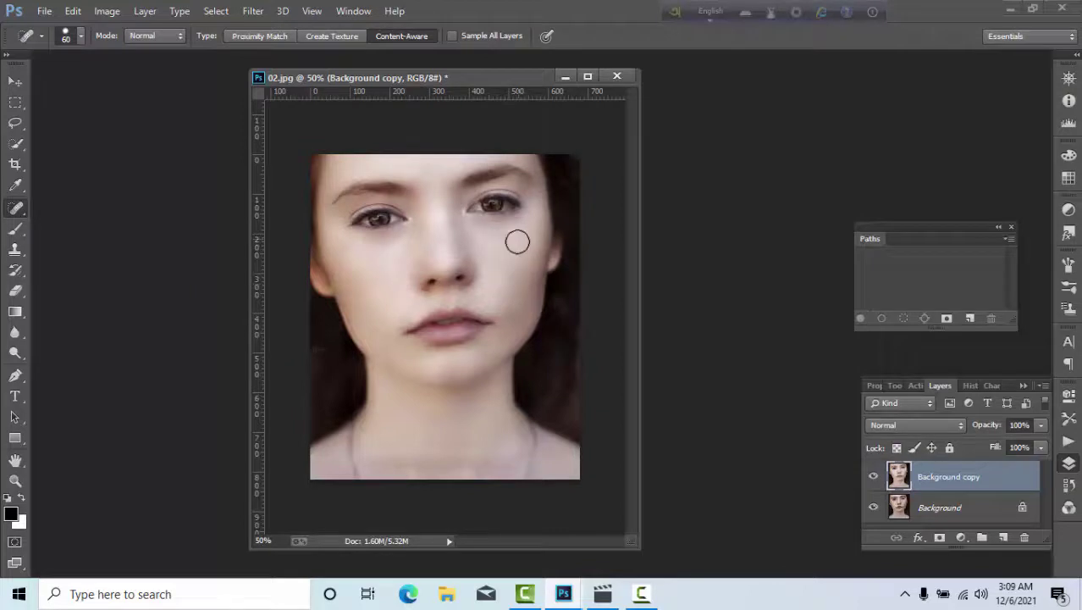
pyautogui.hotkey('ctrl', '+')
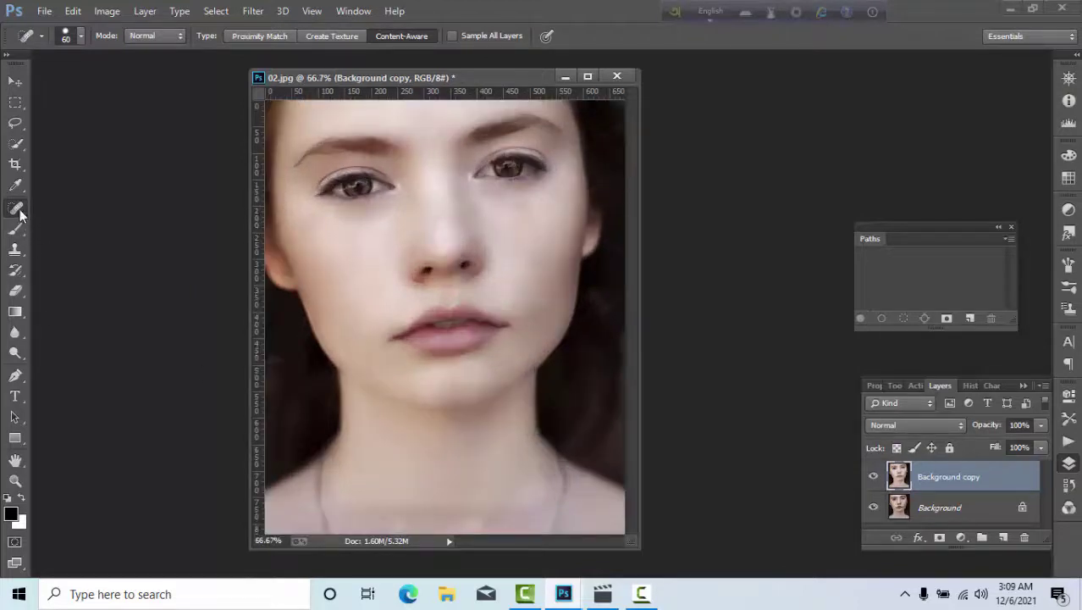
pyautogui.moveTo(534, 206); pyautogui.dragTo(508, 217)
pyautogui.moveTo(555, 246)
pyautogui.mouseDown()
pyautogui.moveTo(549, 240)
pyautogui.moveTo(538, 282)
pyautogui.mouseUp()
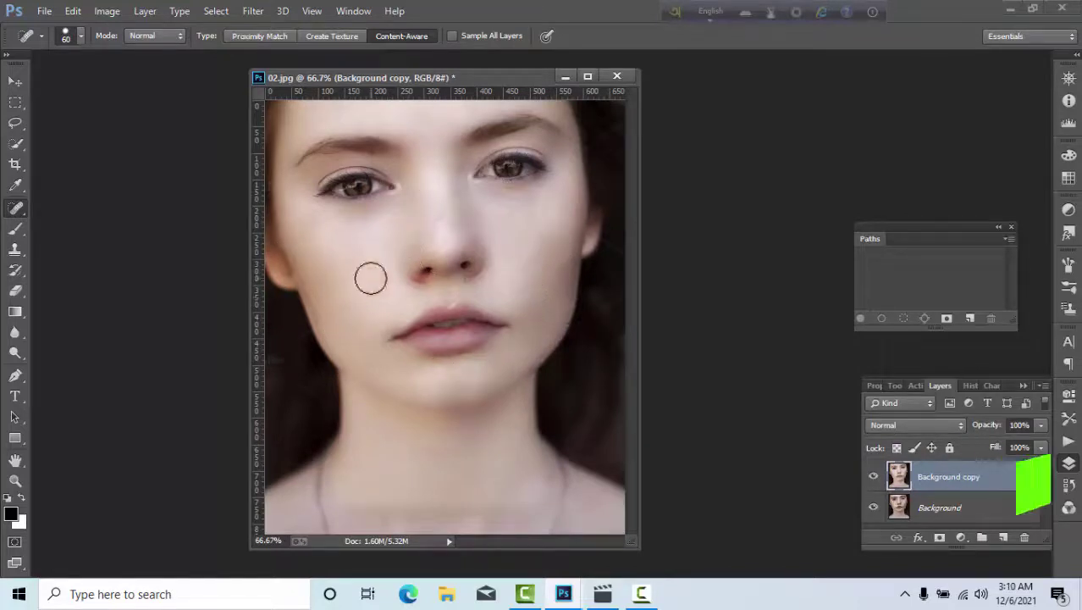
pyautogui.click(107, 11)
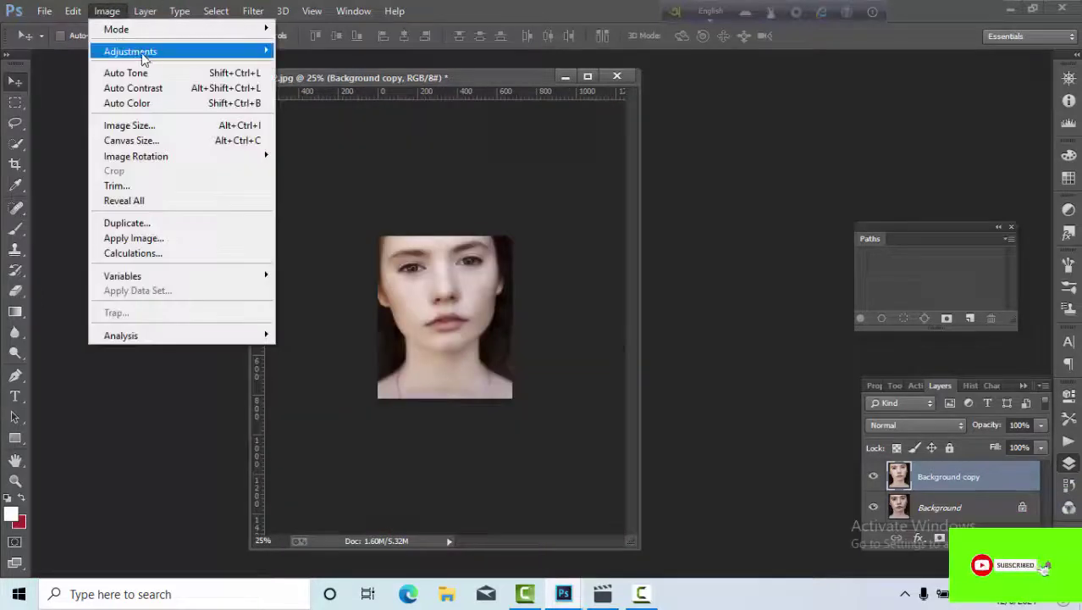
pyautogui.moveTo(130, 52)
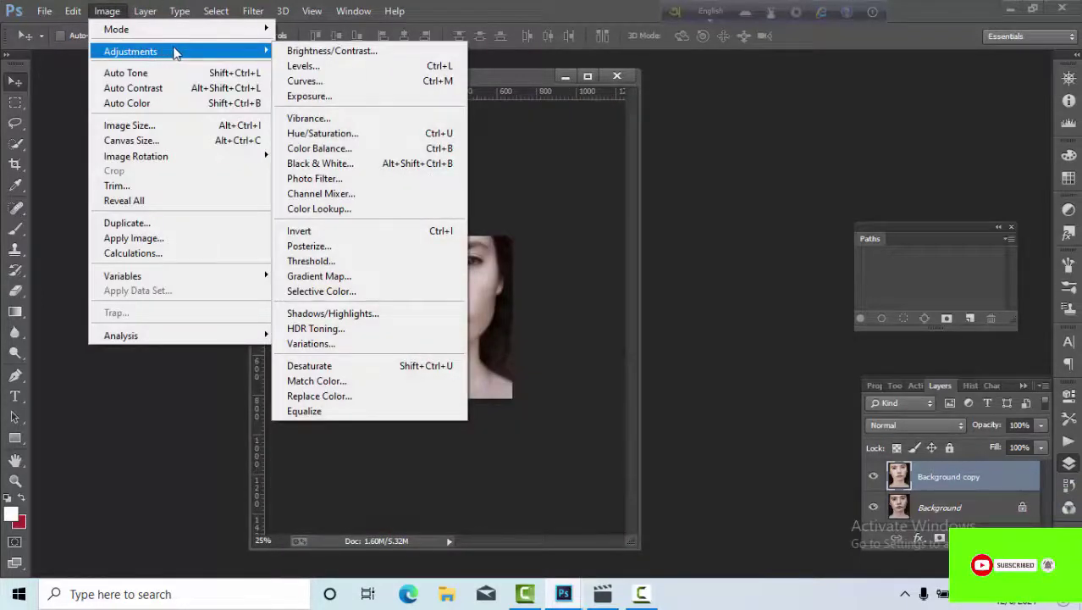
# Apply Brightness/Contrast with brightness -6 and contrast 53 to the Background copy
pyautogui.click(315, 51)
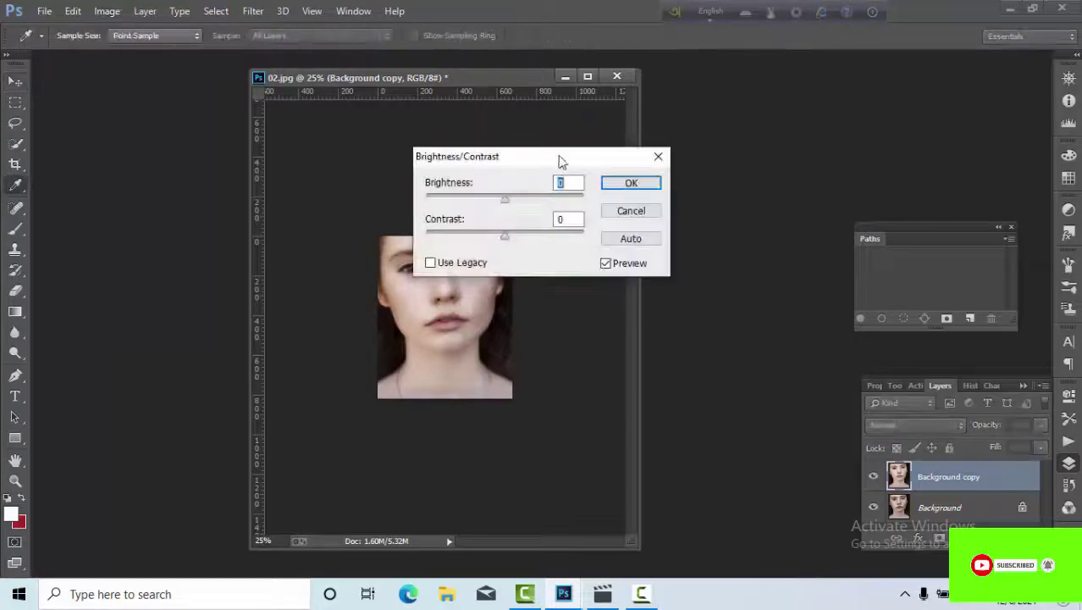
pyautogui.moveTo(558, 161); pyautogui.dragTo(774, 156)
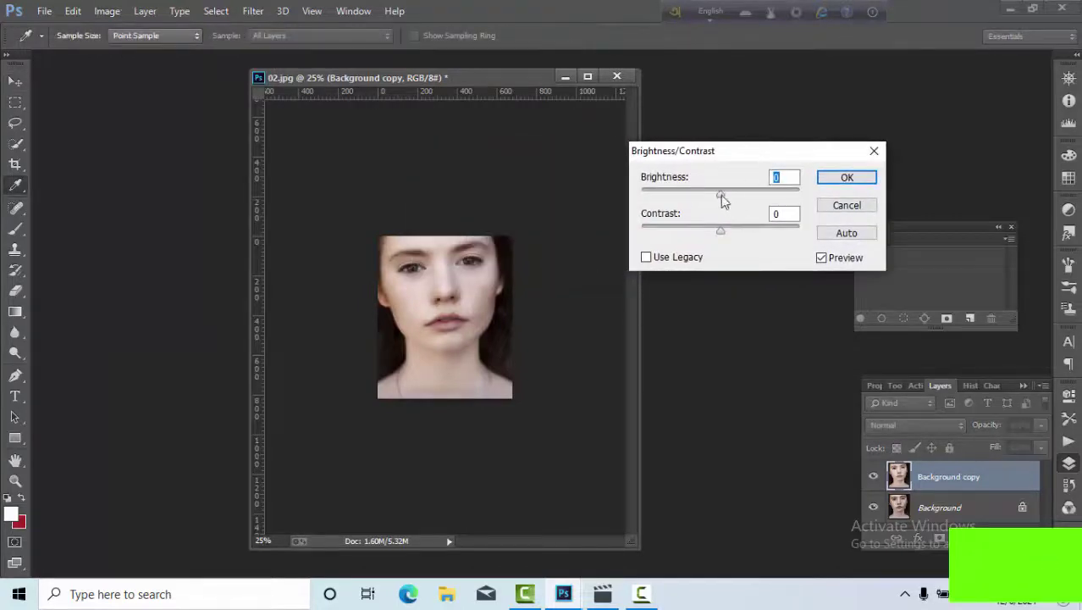
pyautogui.moveTo(720, 195)
pyautogui.mouseDown()
pyautogui.moveTo(739, 193)
pyautogui.moveTo(707, 198)
pyautogui.moveTo(761, 231)
pyautogui.mouseUp()
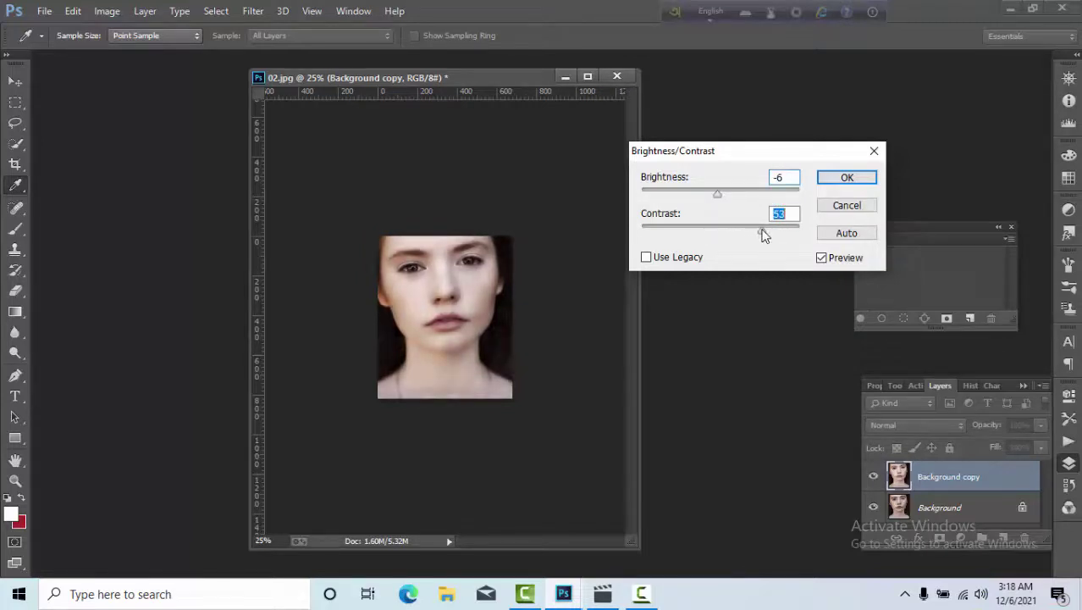
pyautogui.click(819, 258)
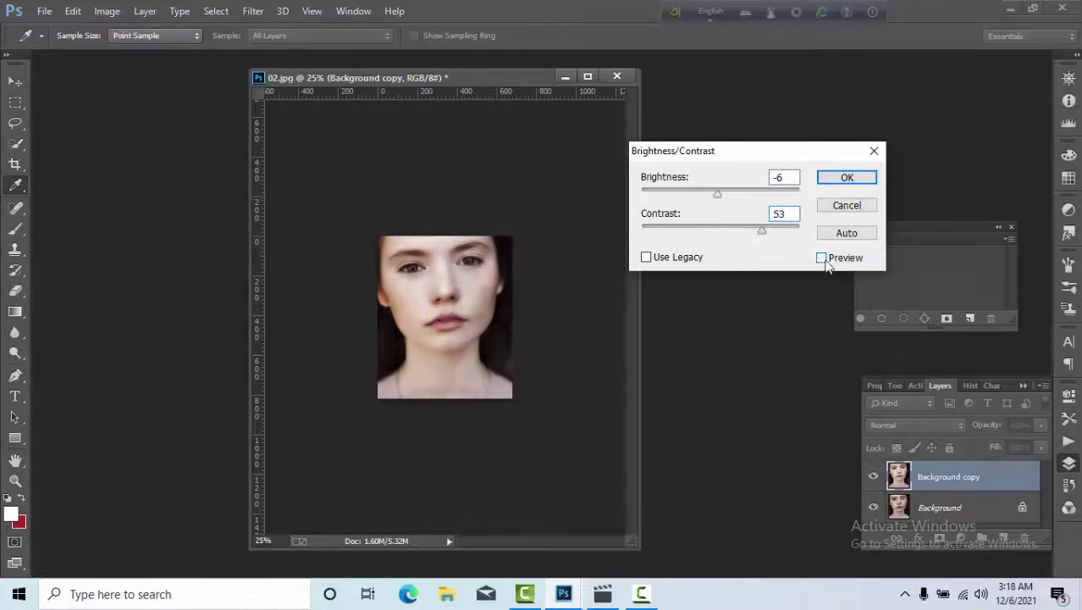
pyautogui.click(821, 258)
pyautogui.click(847, 177)
pyautogui.press('v')
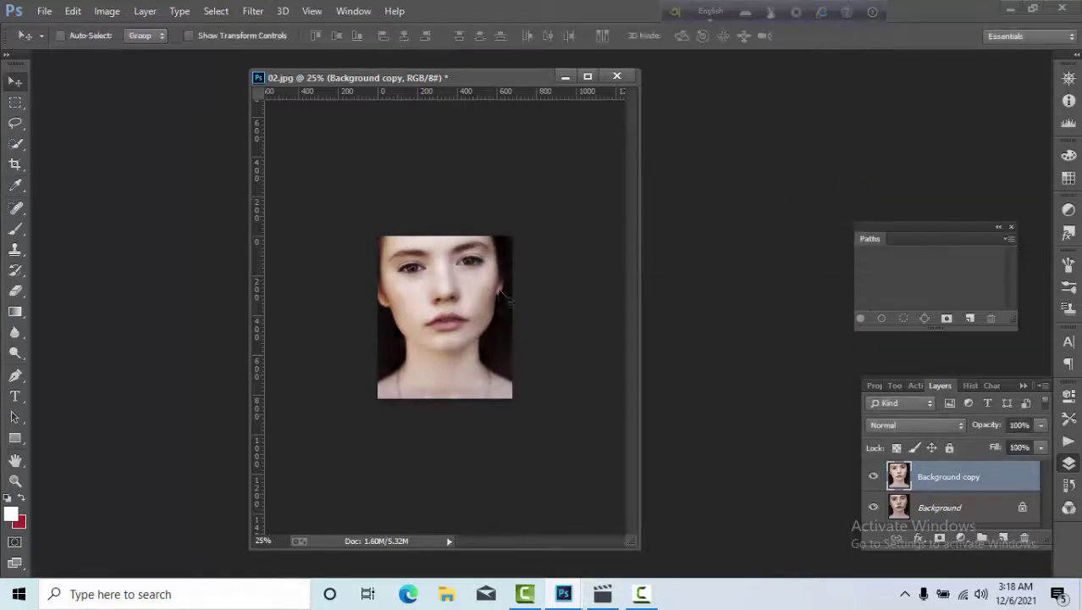